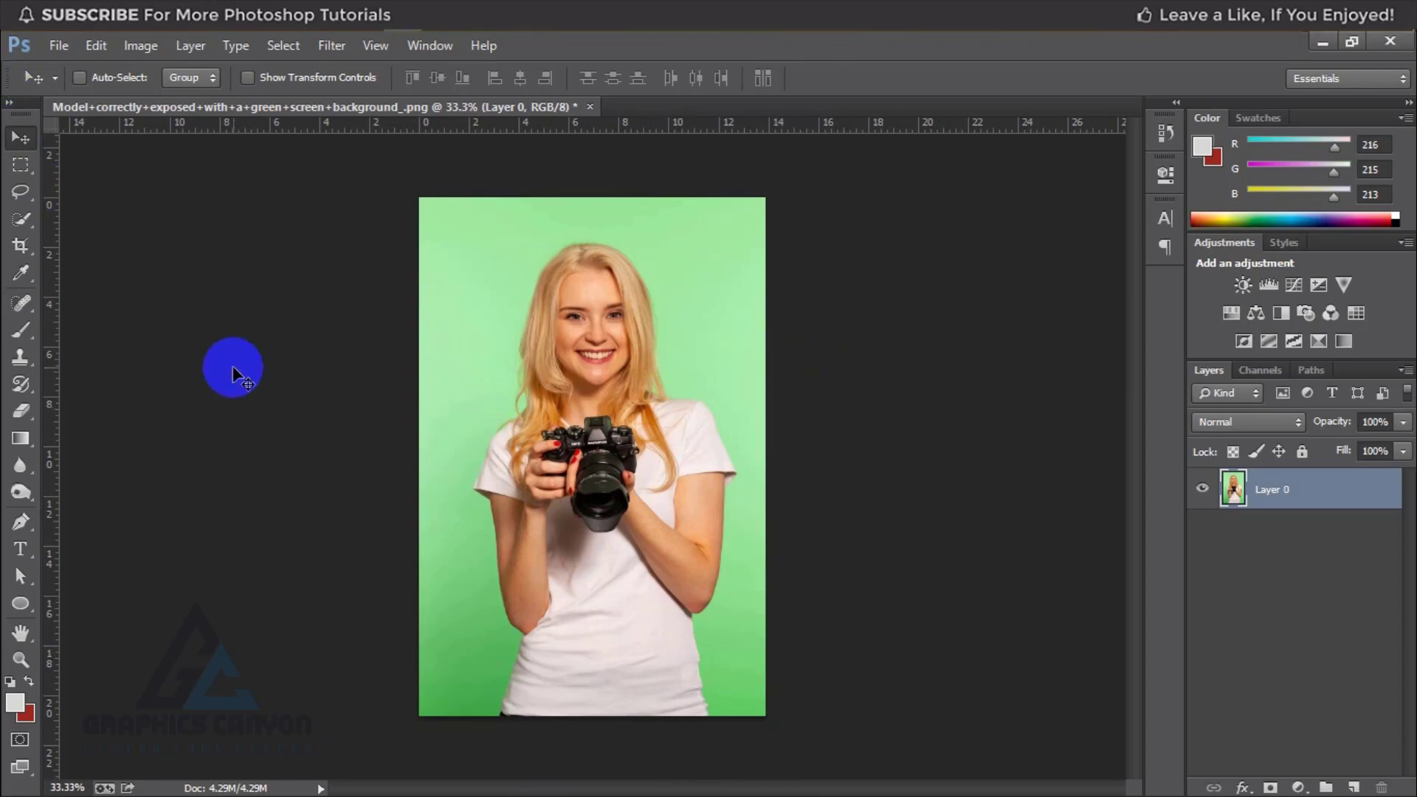
Step: Select the woman with her camera against the green background using the Quick Selection tool
key(ctrl+plus)
scroll(673, 311, up, 3)
scroll(664, 321, down, 4)
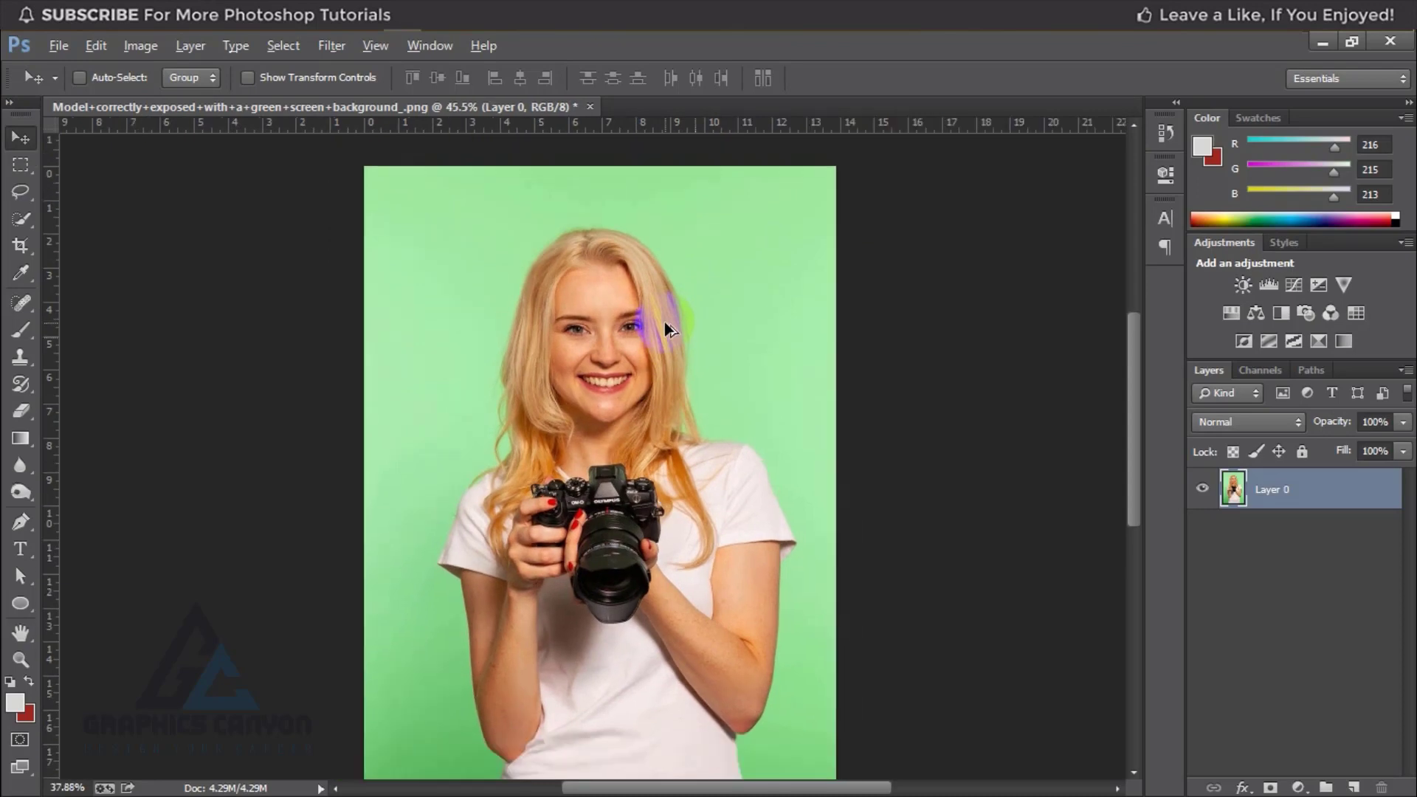
click(22, 197)
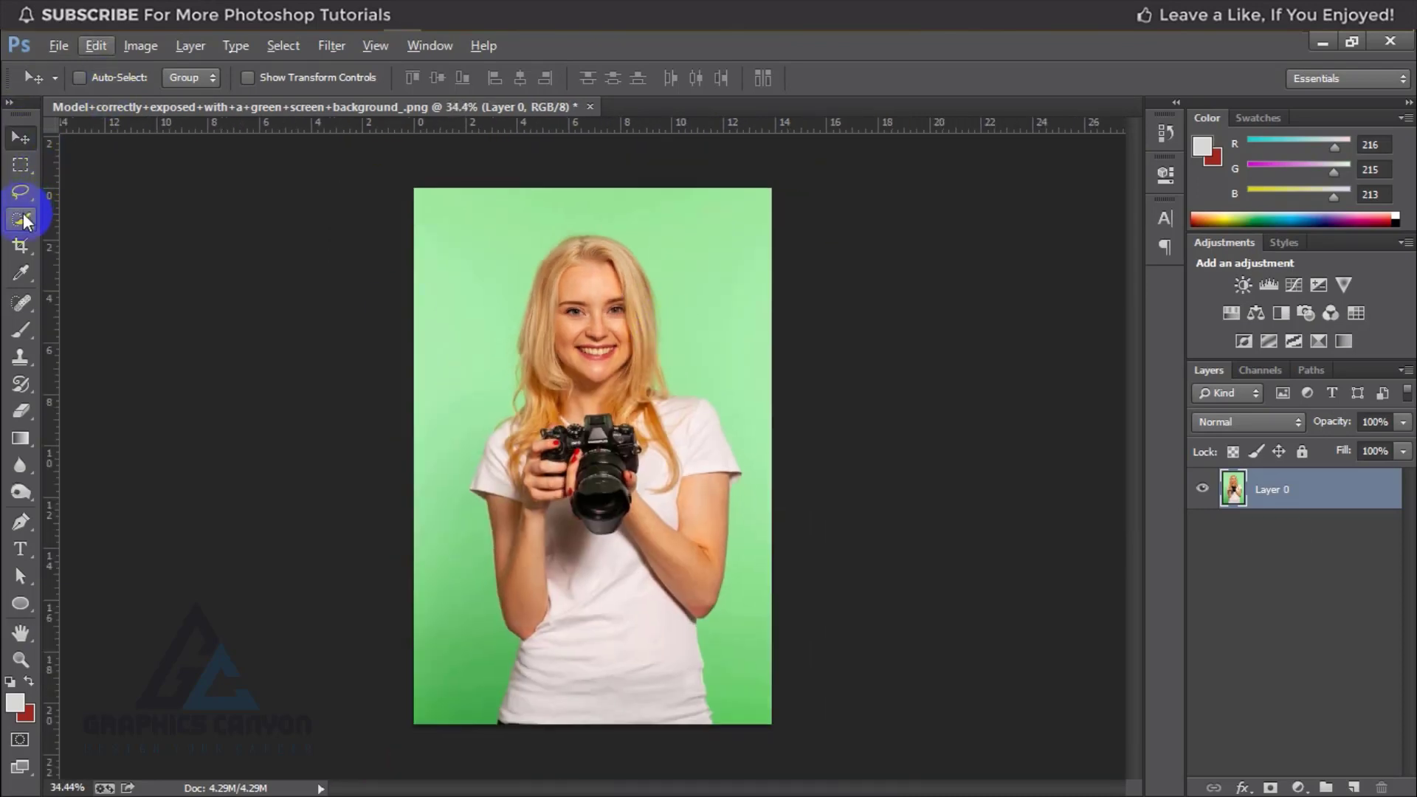
drag(23, 220, 123, 212)
click(481, 500)
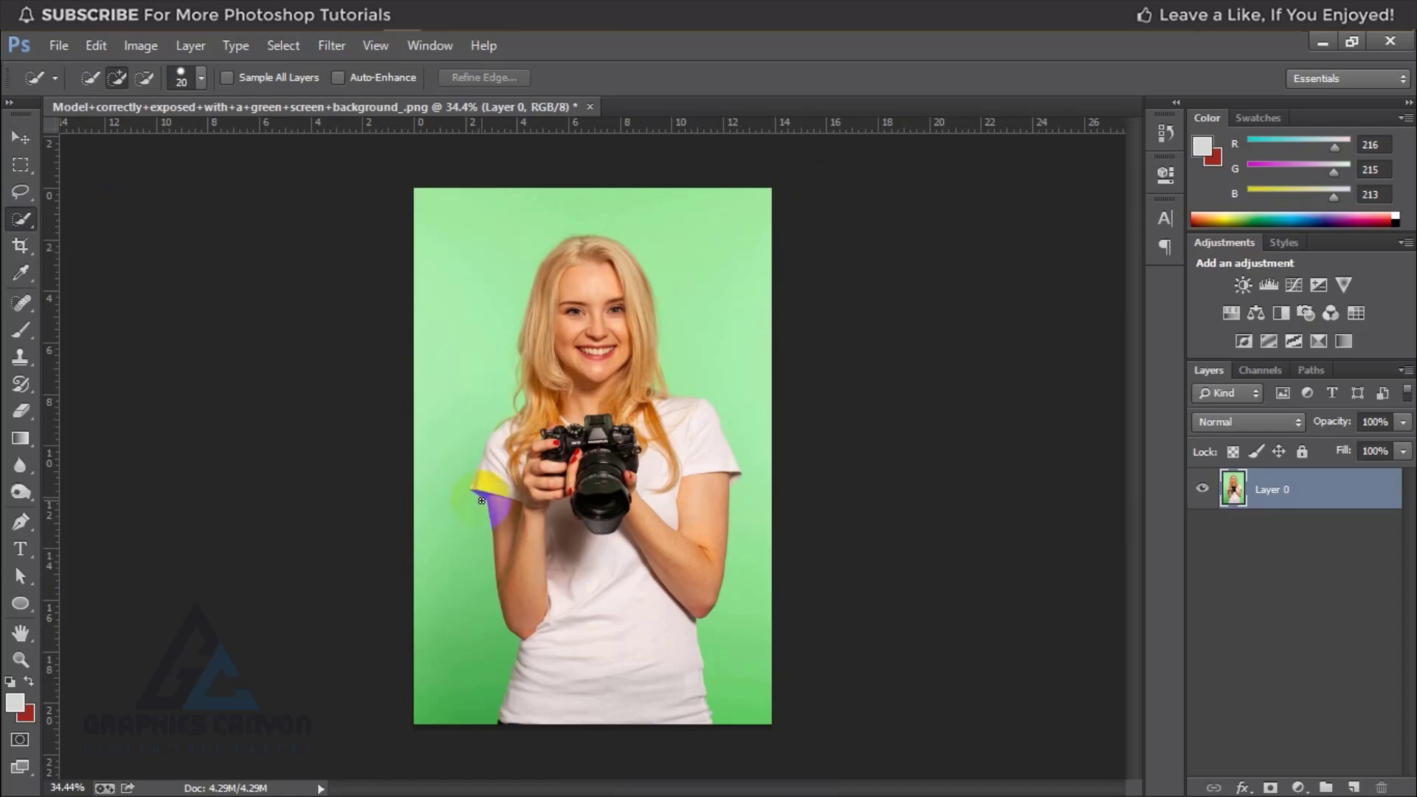
mouse_move(594, 302)
mouse_down()
mouse_move(603, 663)
mouse_move(595, 646)
mouse_move(538, 634)
mouse_move(521, 597)
mouse_move(522, 527)
mouse_move(491, 496)
mouse_move(511, 454)
mouse_move(553, 445)
mouse_move(520, 442)
mouse_move(562, 386)
mouse_move(545, 301)
mouse_move(596, 255)
mouse_move(624, 399)
mouse_move(692, 449)
mouse_move(692, 577)
mouse_move(688, 451)
mouse_move(632, 406)
mouse_move(643, 296)
mouse_move(688, 577)
mouse_up()
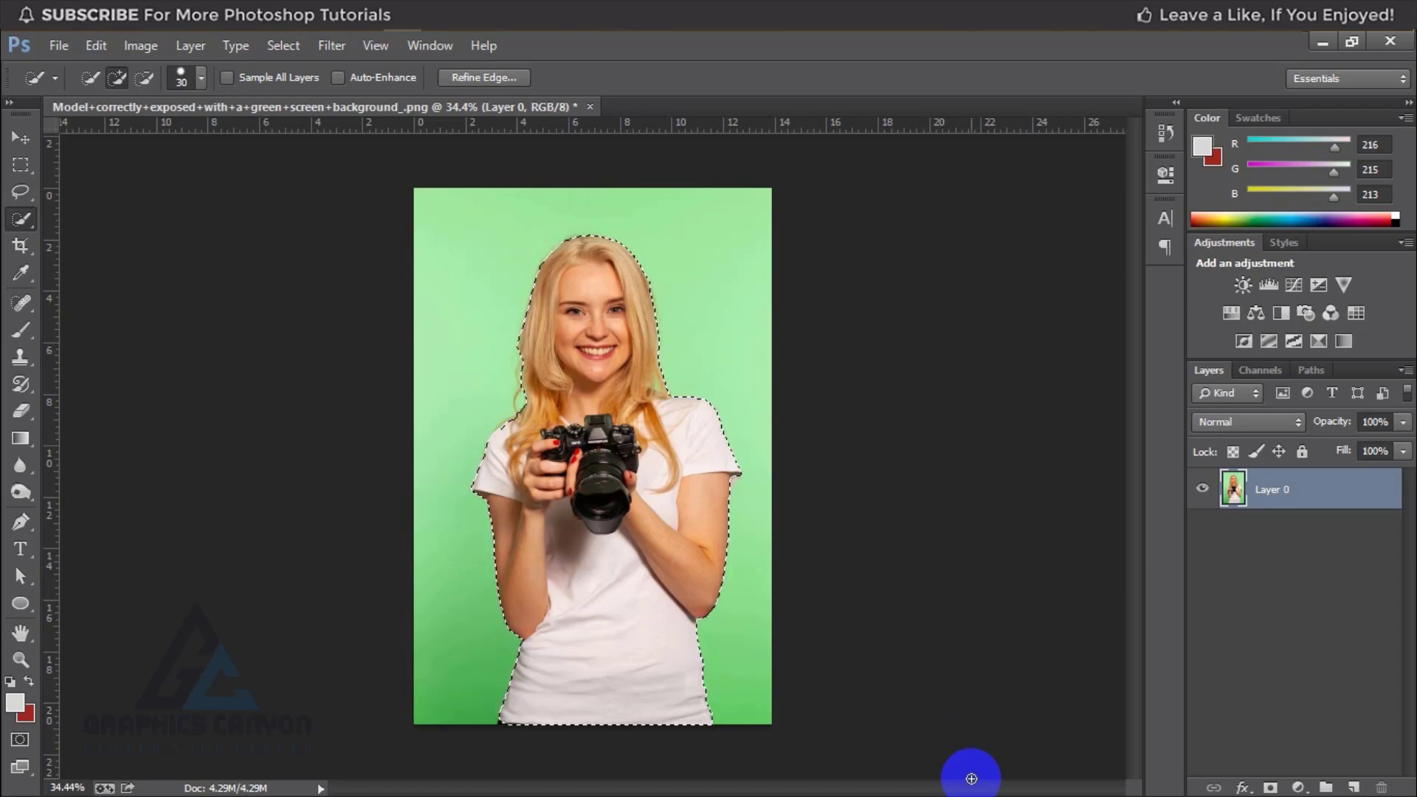
Step: Check the selection in Quick Mask mode, then touch up its edge below the T-shirt sleeve with a 10 px Quick Selection brush
key(q)
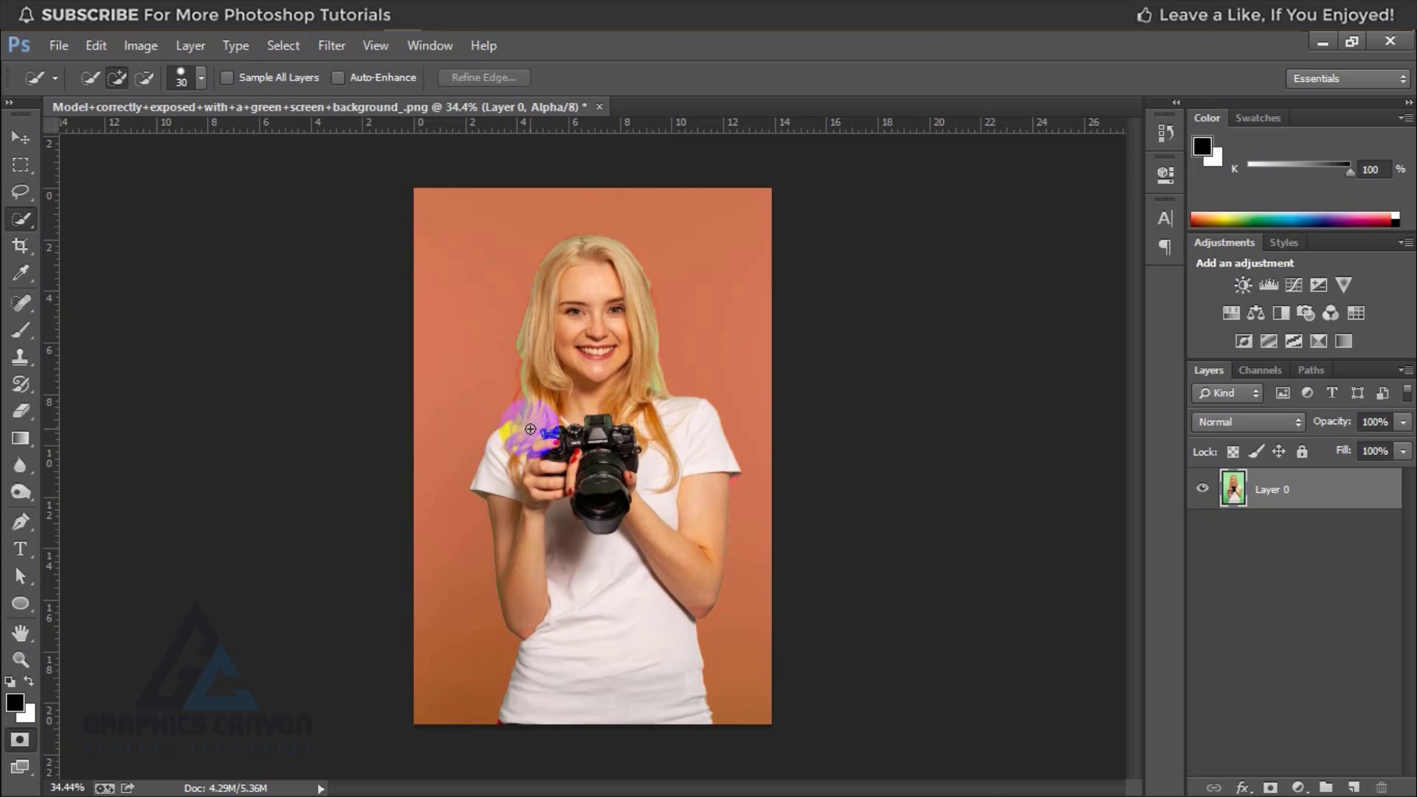
key(q)
key(ctrl+plus)
key(ctrl+plus)
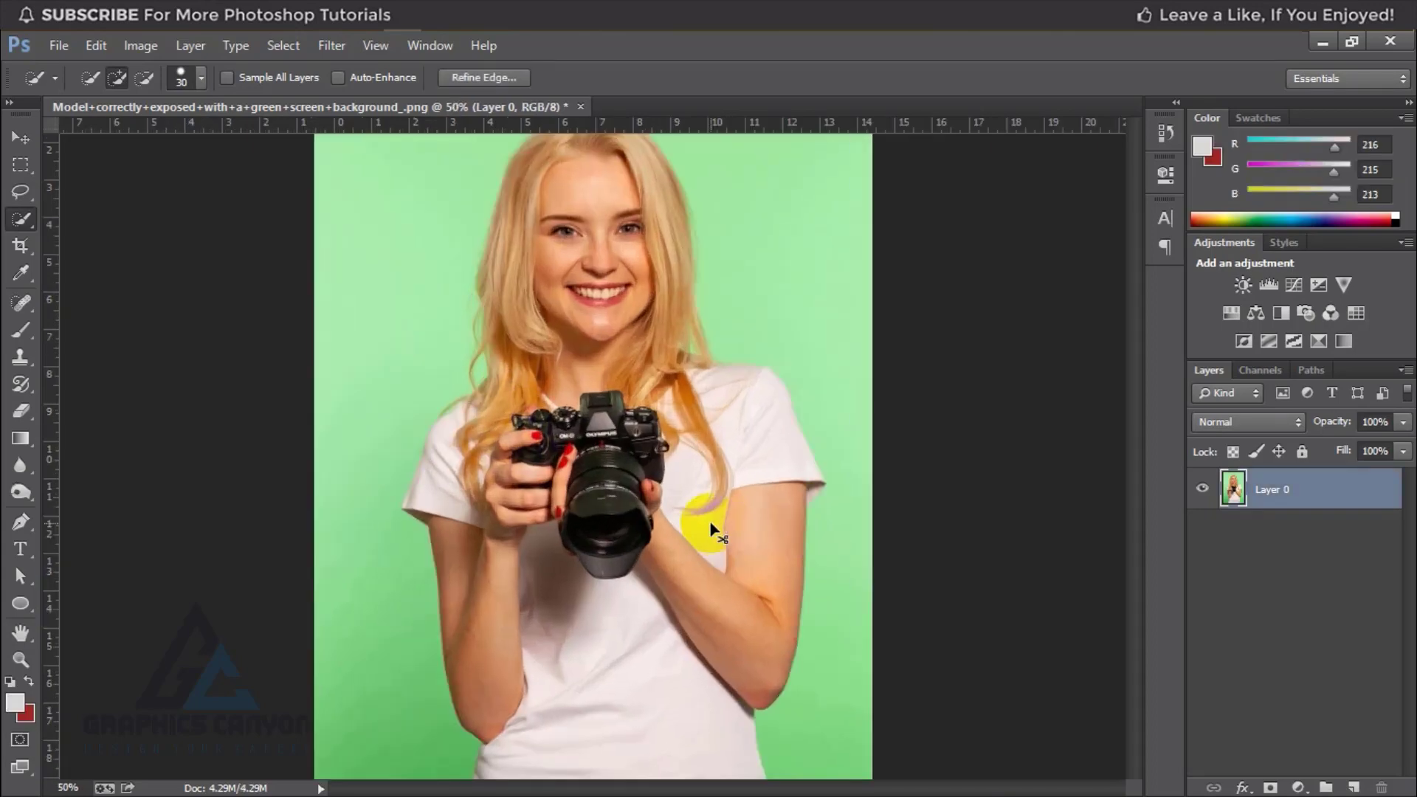
drag(711, 519, 571, 378)
key(bracketleft)
key(bracketleft)
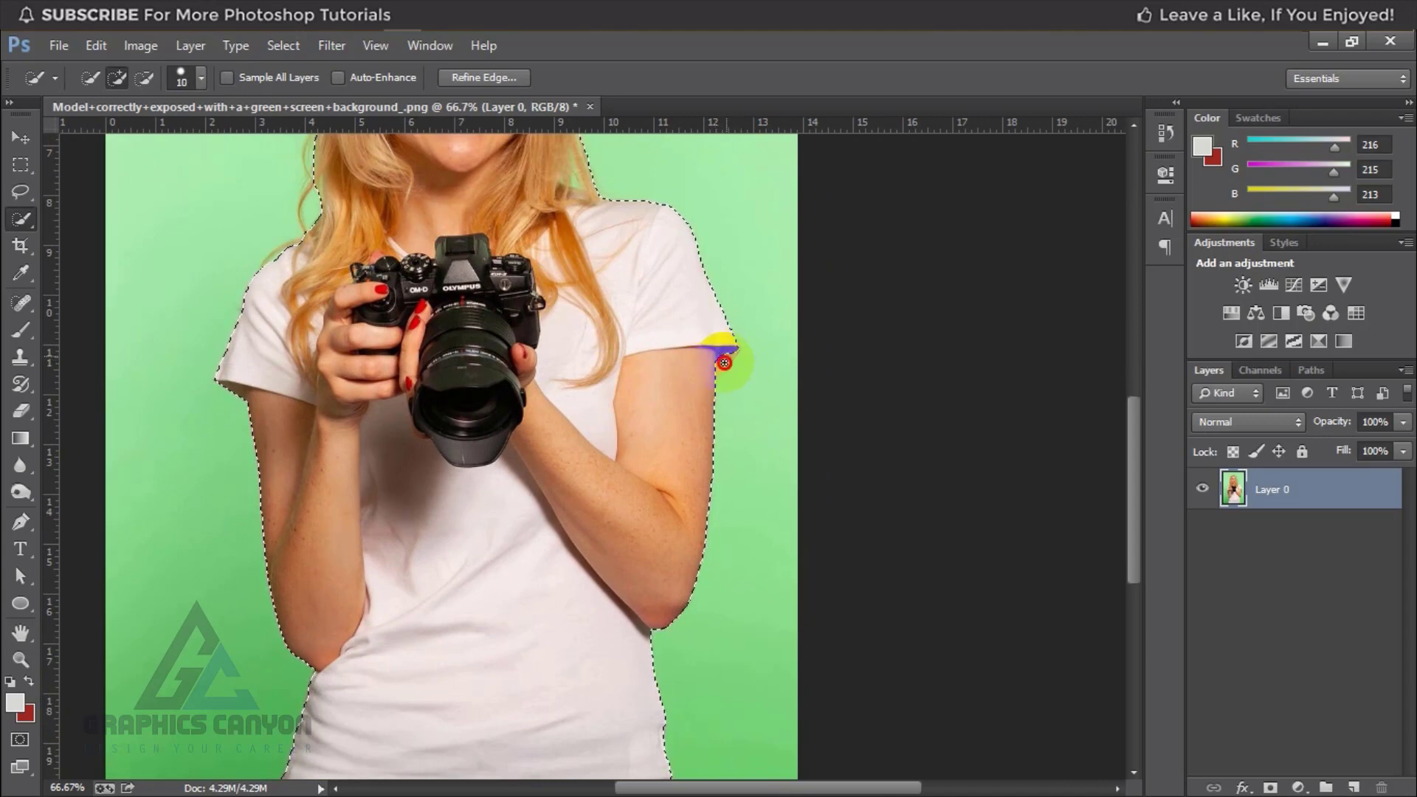
click(725, 362)
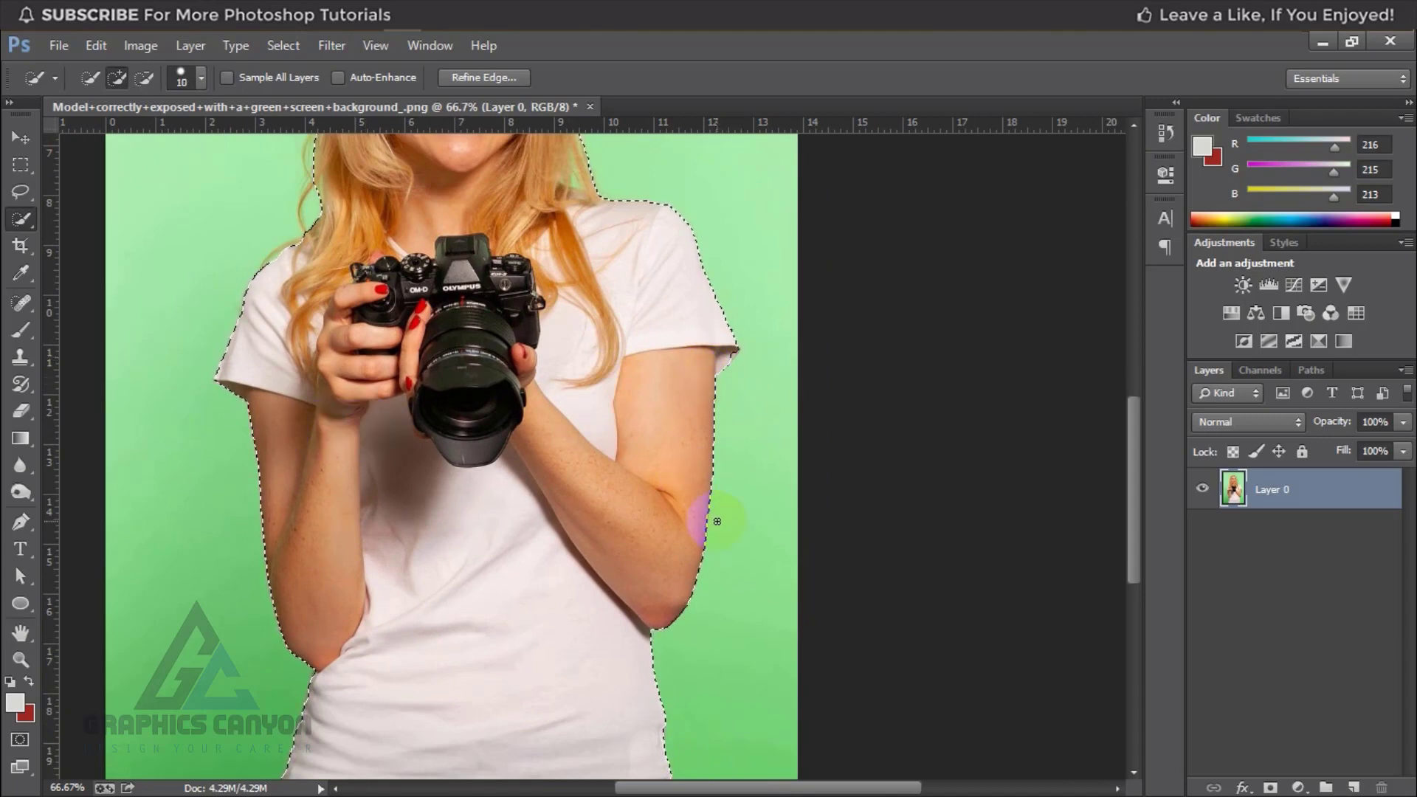
scroll(717, 522, down, 2)
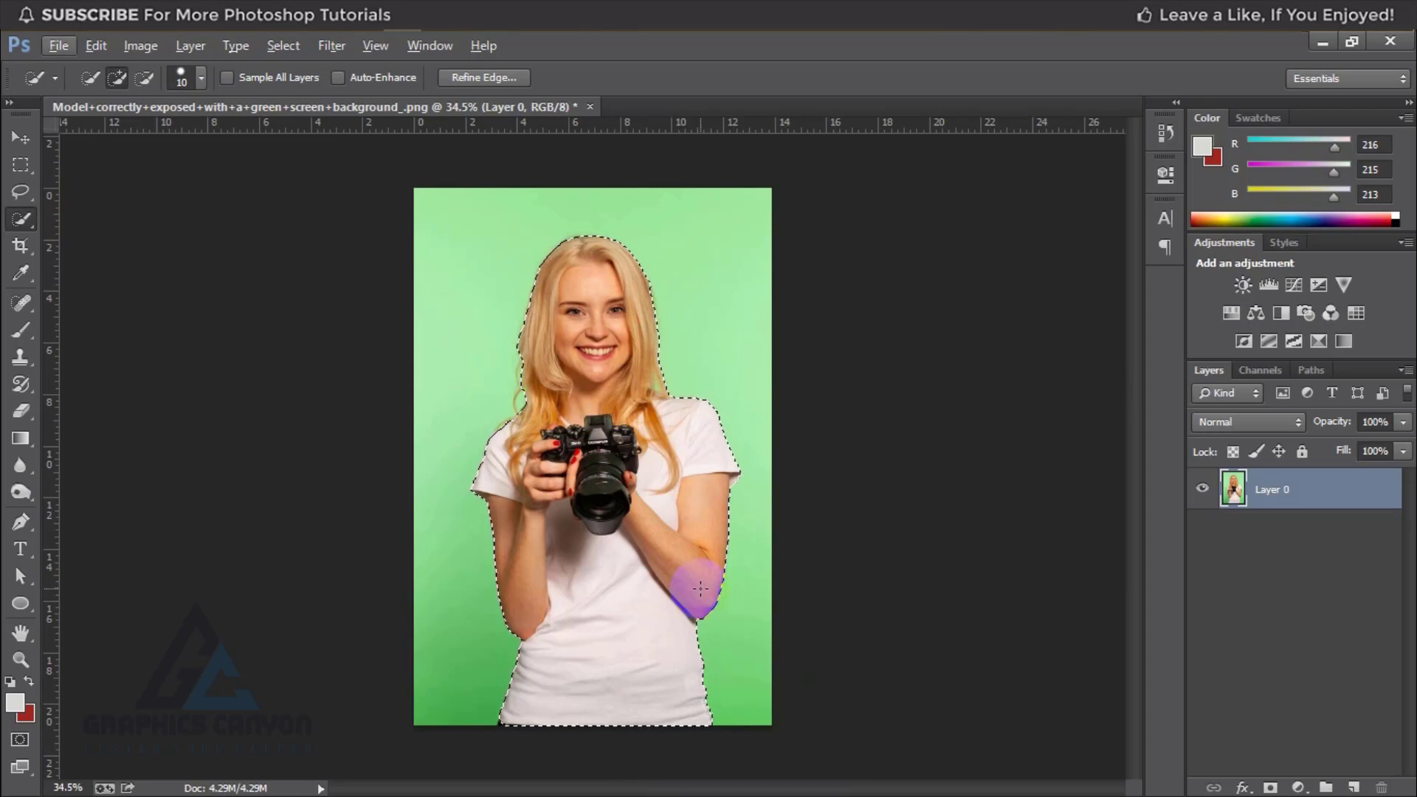
Step: Try hiding the green background with a layer mask made from the selection and inspect the hair edges
click(1270, 786)
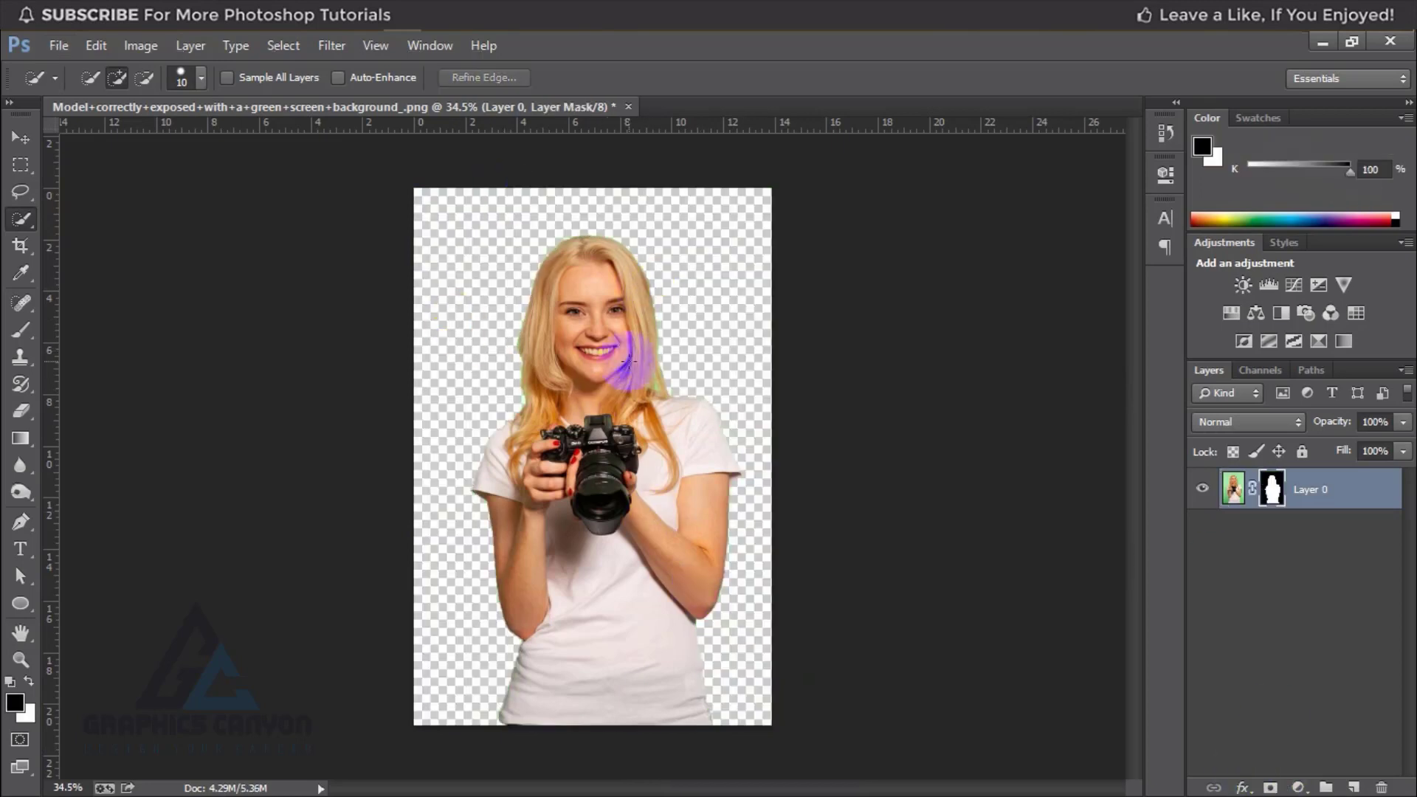
scroll(634, 367, up, 5)
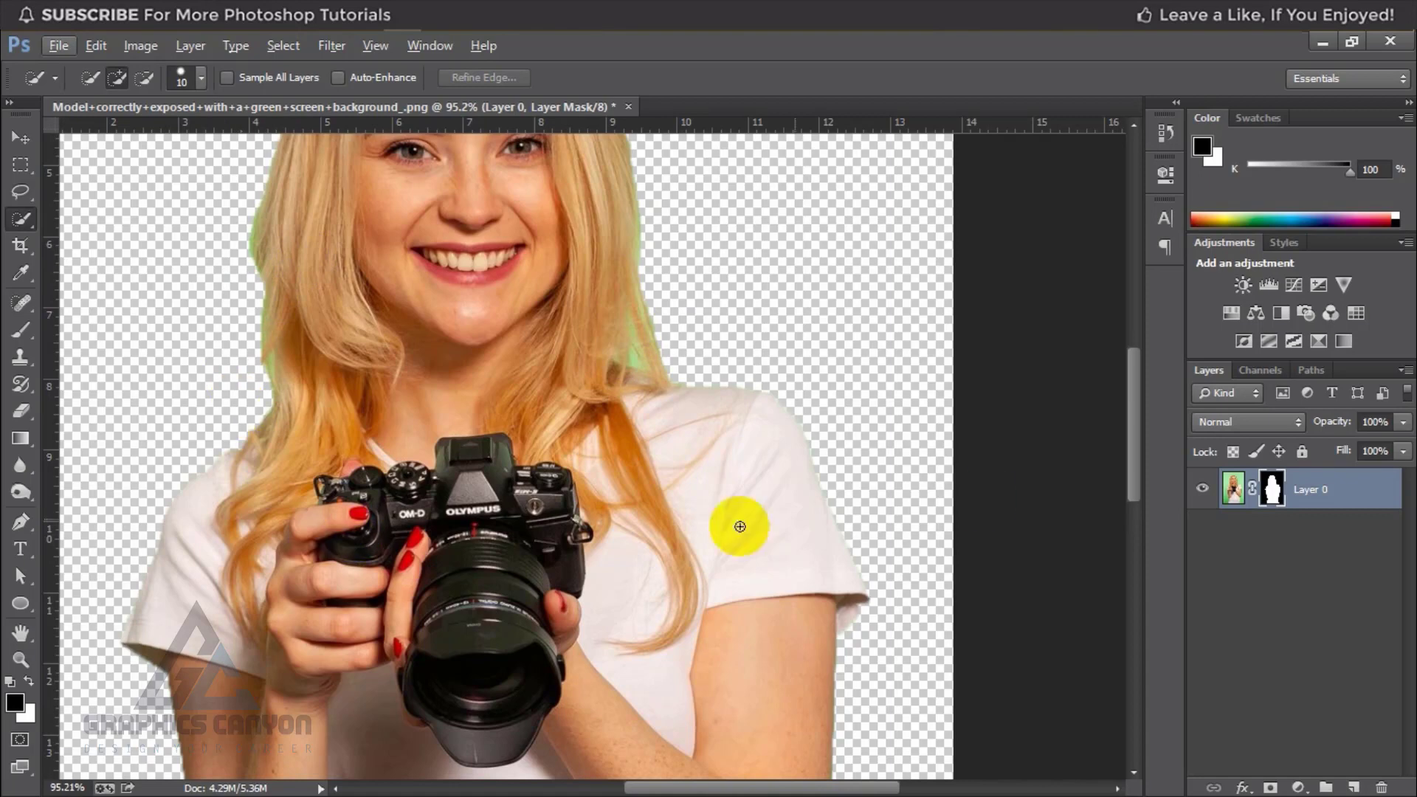
scroll(709, 440, down, 5)
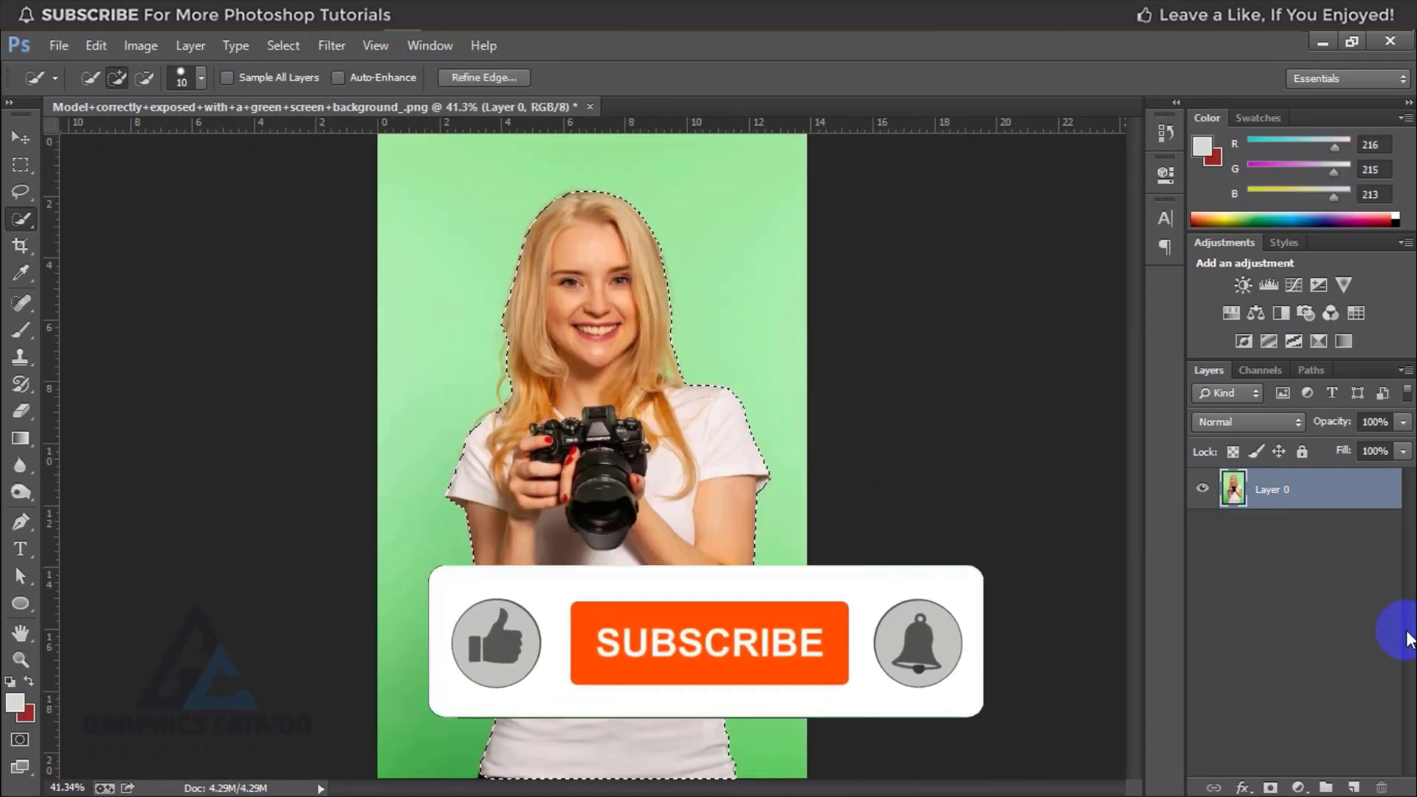
Step: Try copying the selected woman to a new layer with Layer 0 hidden, inspect the hair edges, and undo the copy
key(ctrl+j)
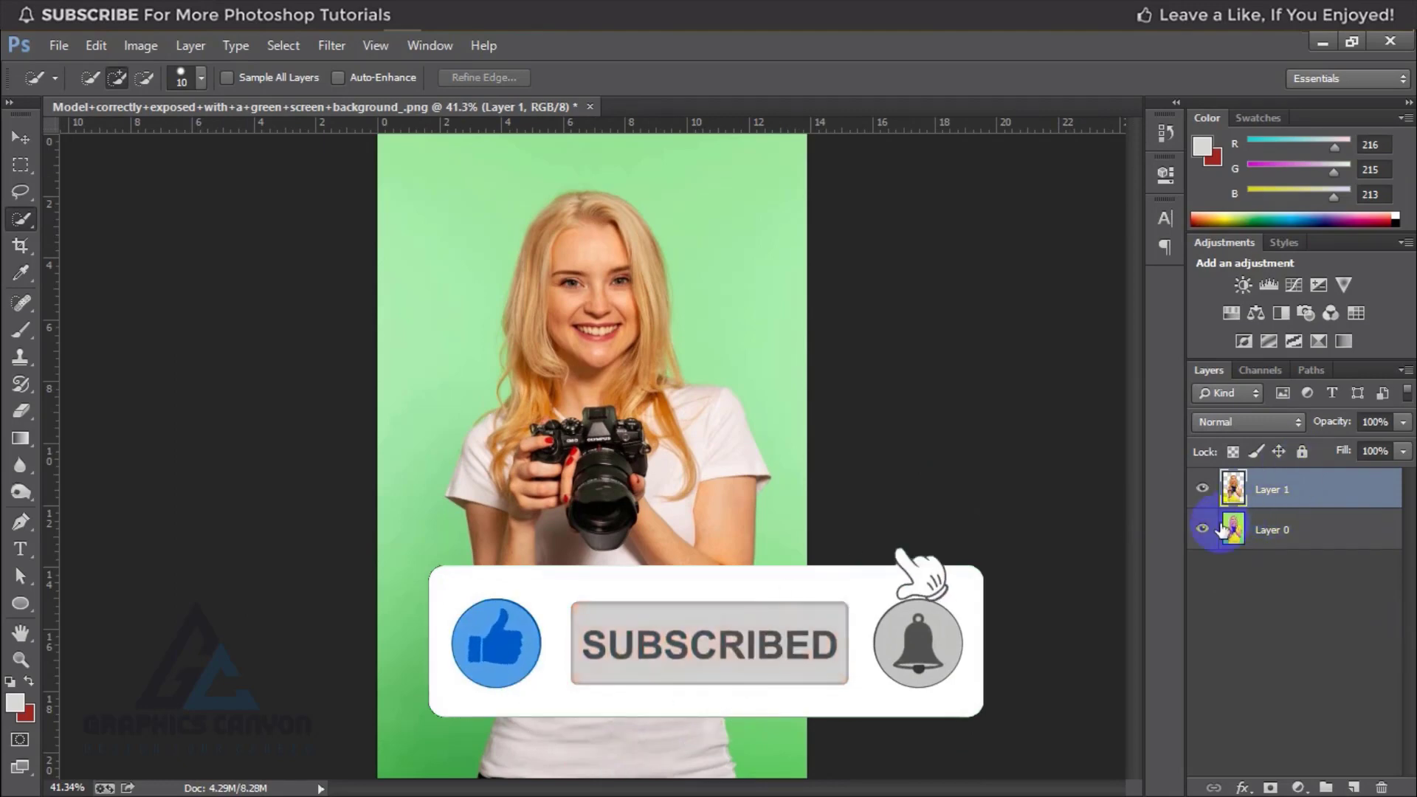
click(1204, 530)
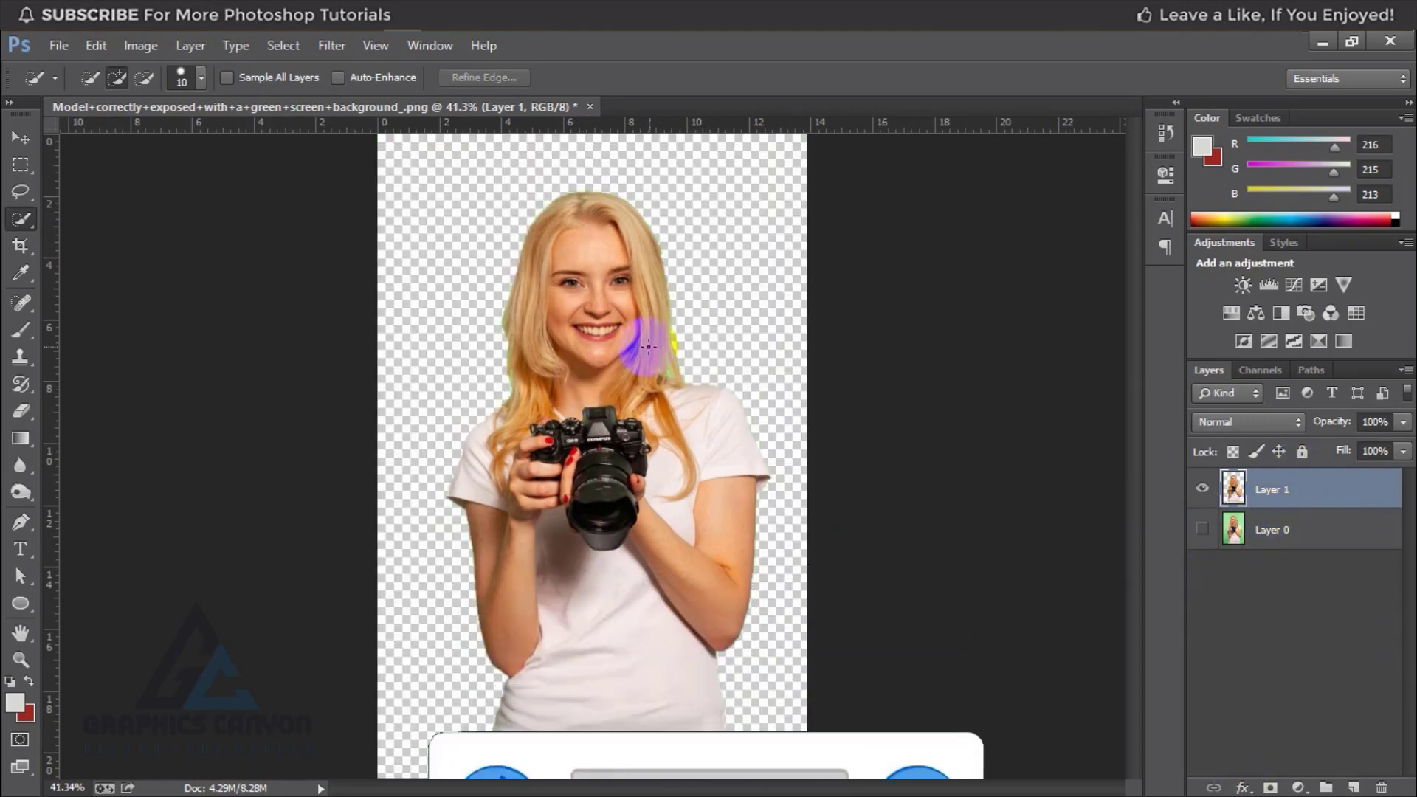
scroll(674, 362, up, 5)
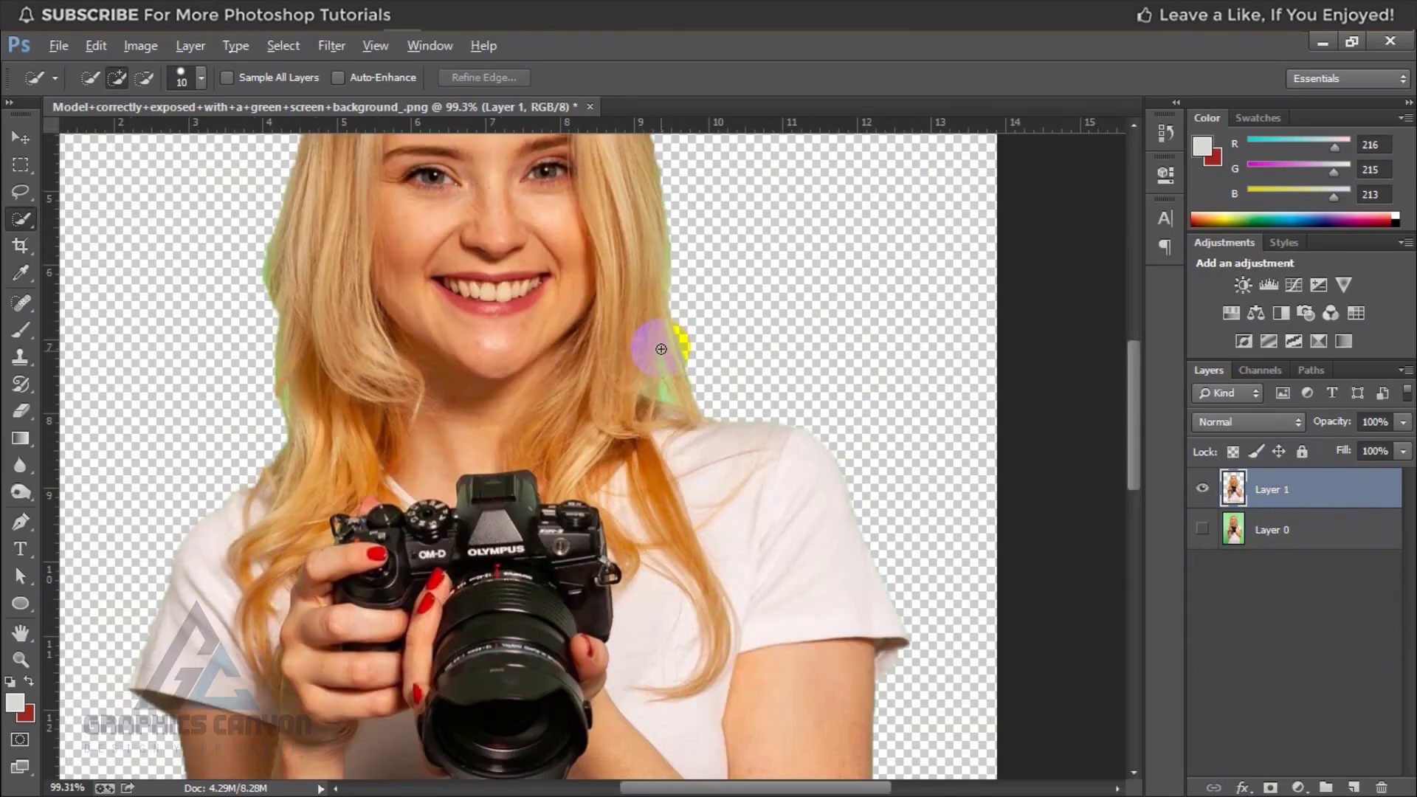
scroll(657, 347, down, 6)
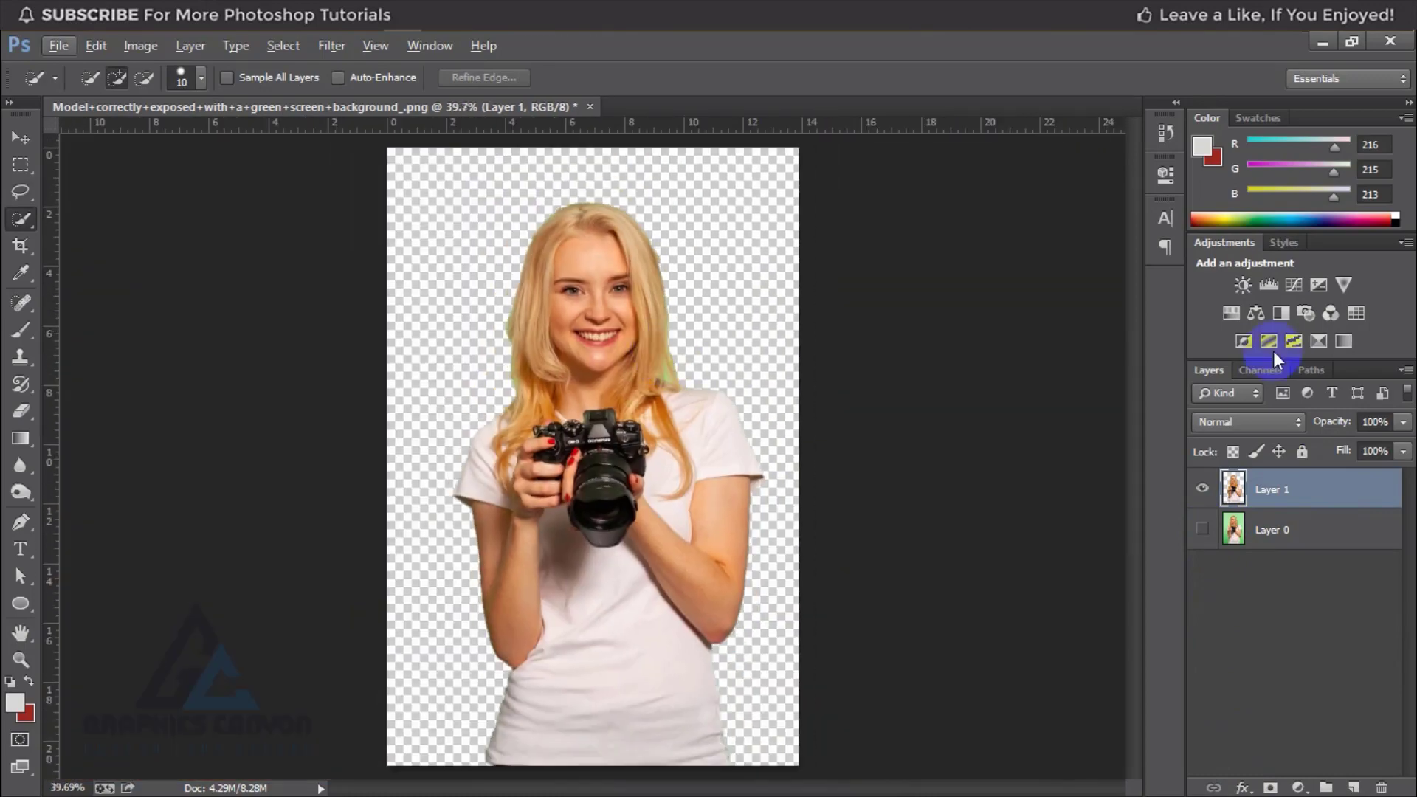
click(1203, 529)
key(ctrl+z)
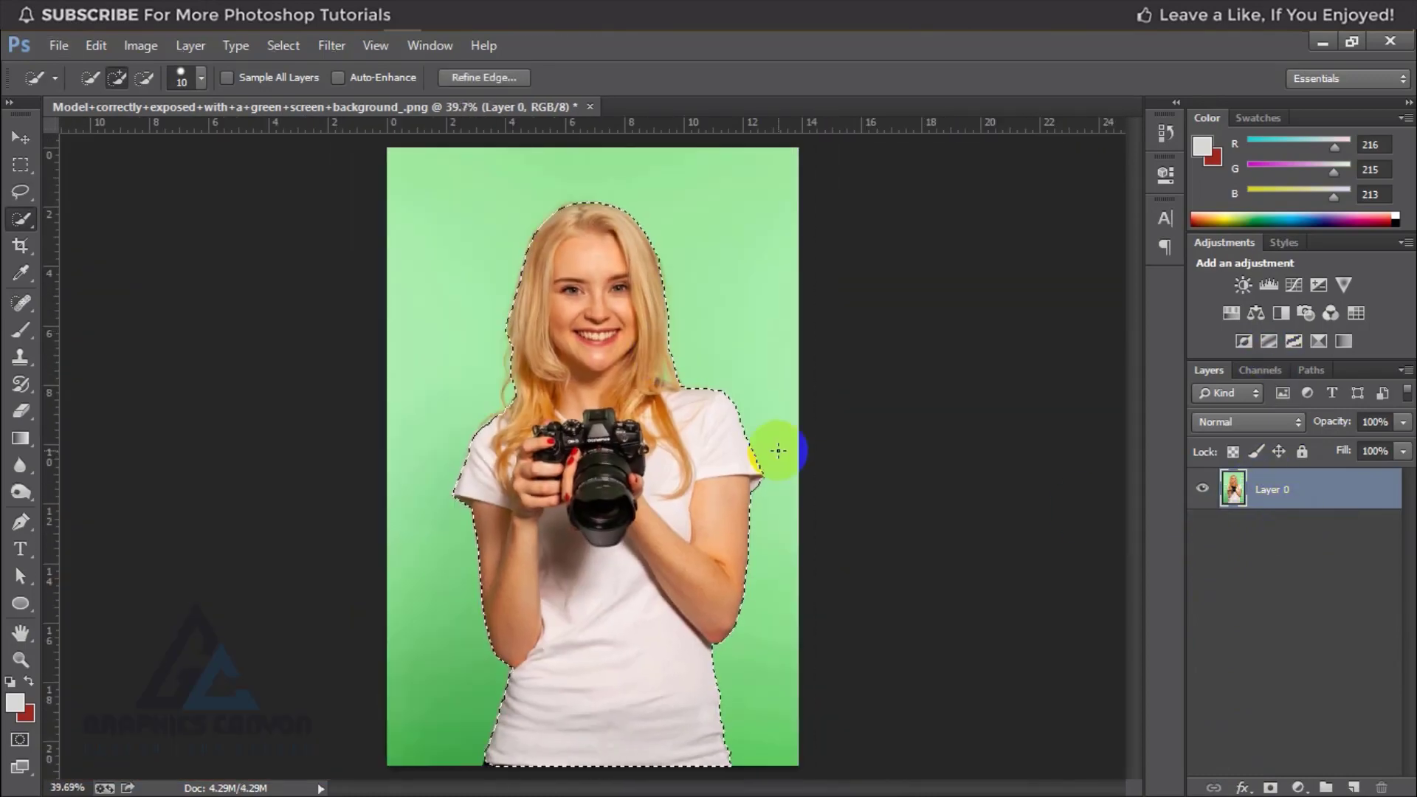
Step: Open Refine Edge for the woman's selection and set the Refine Radius brush size to 75
scroll(778, 449, down, 1)
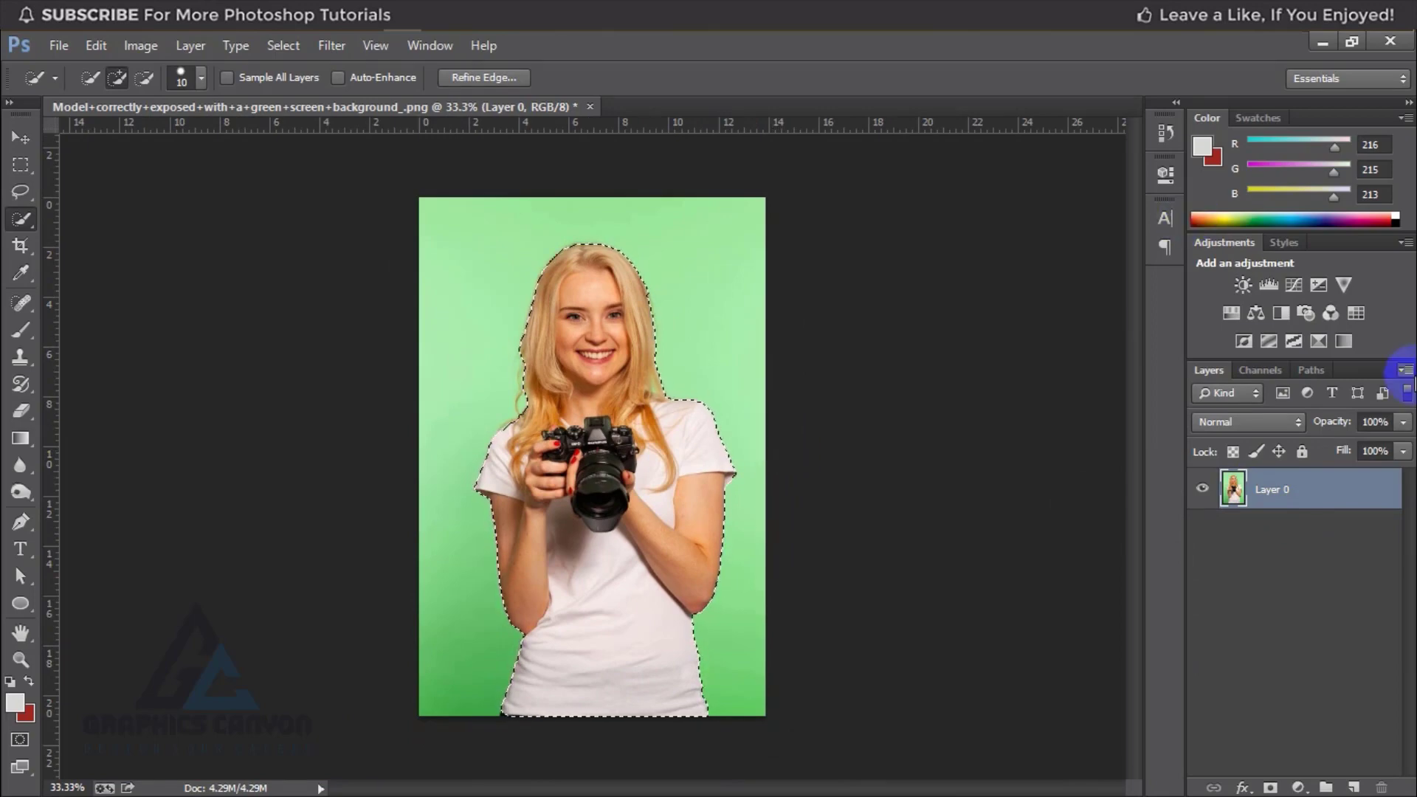
click(486, 77)
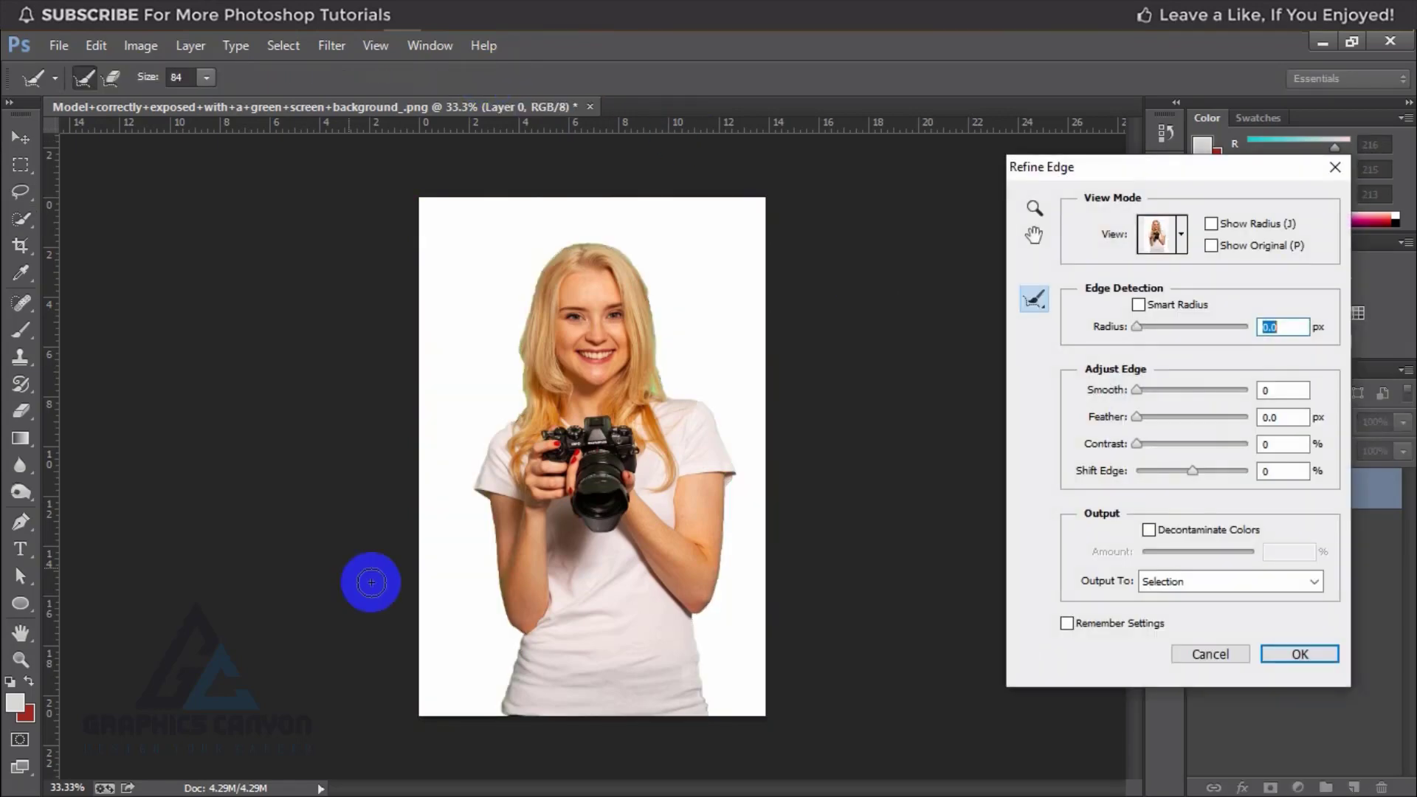
drag(405, 557, 477, 458)
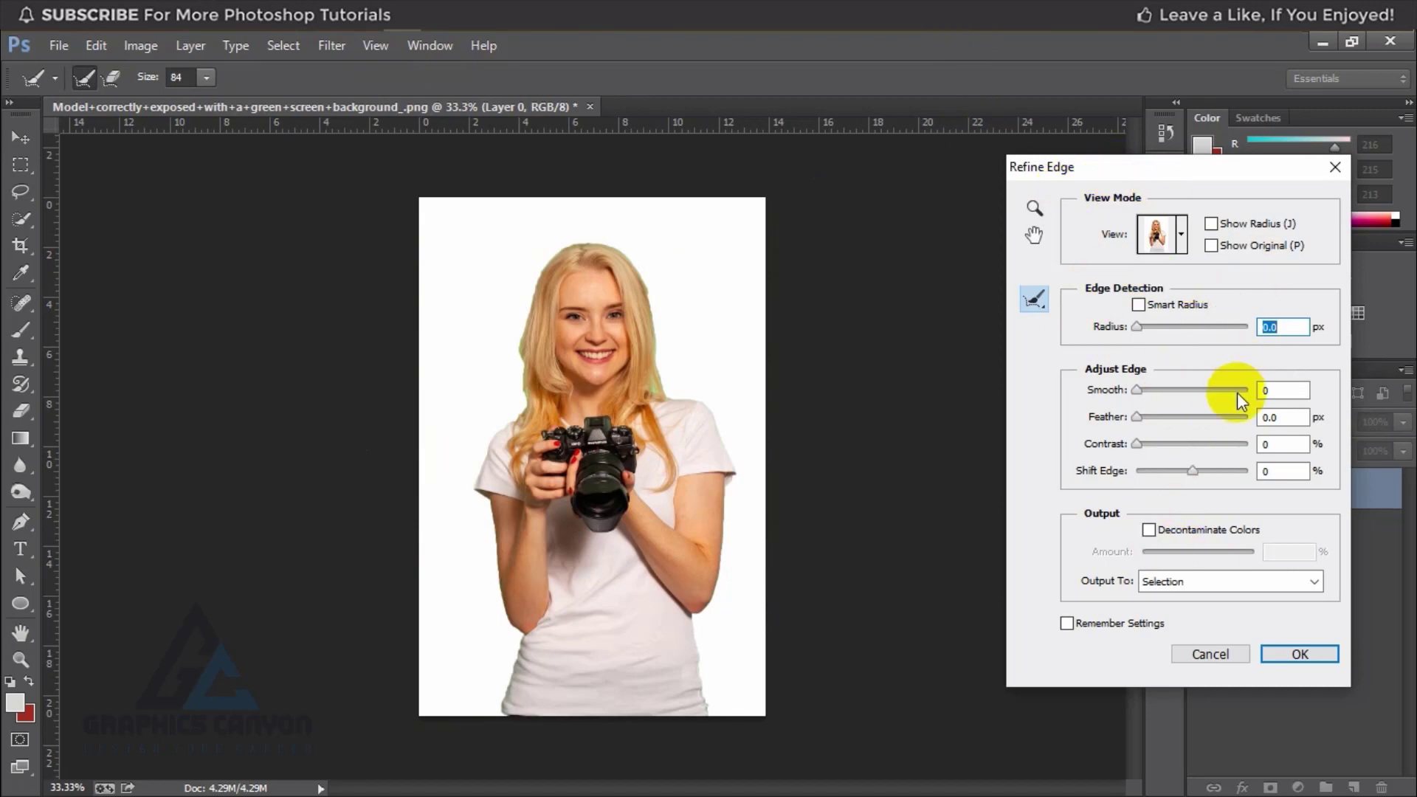
drag(569, 336, 583, 329)
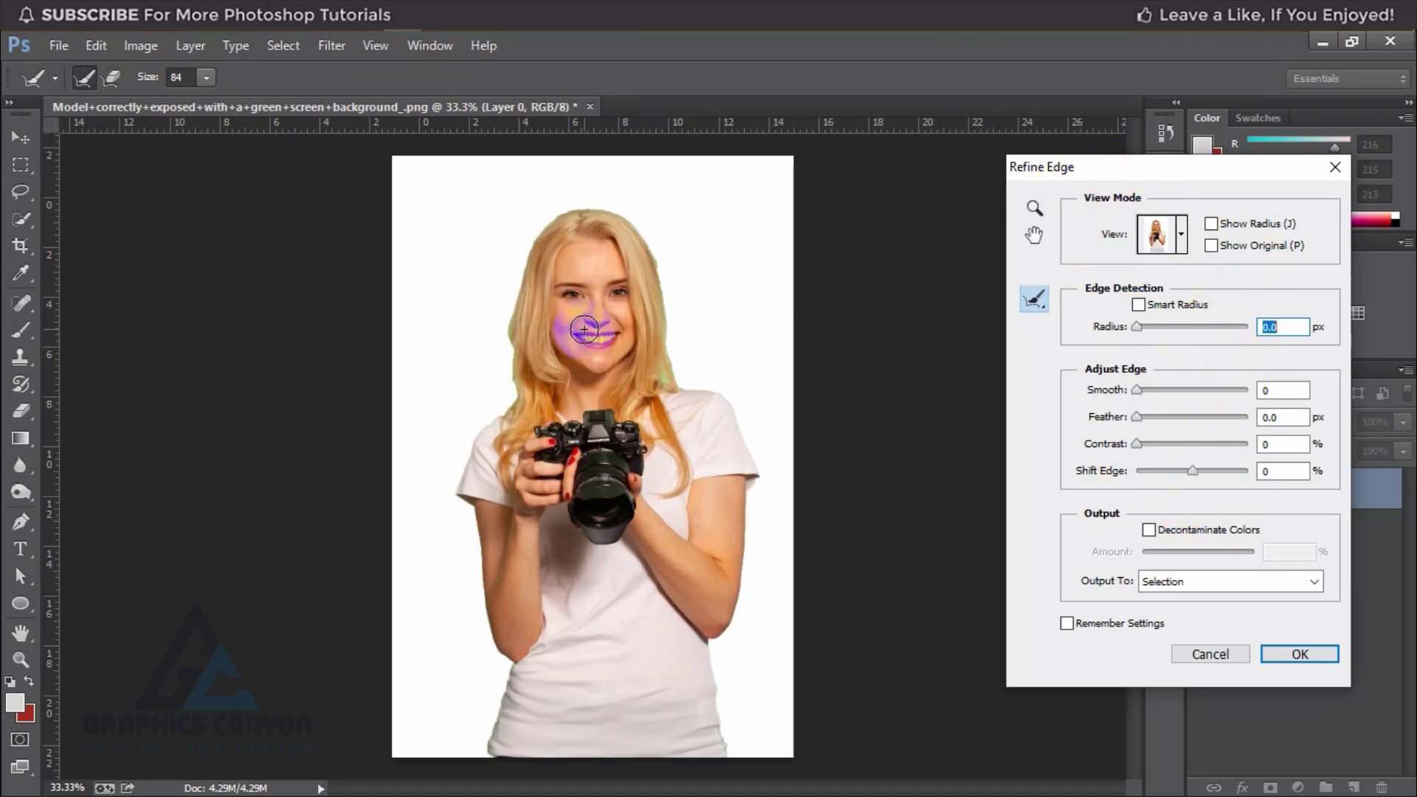
key(ctrl+plus)
click(584, 329)
key(ctrl+plus)
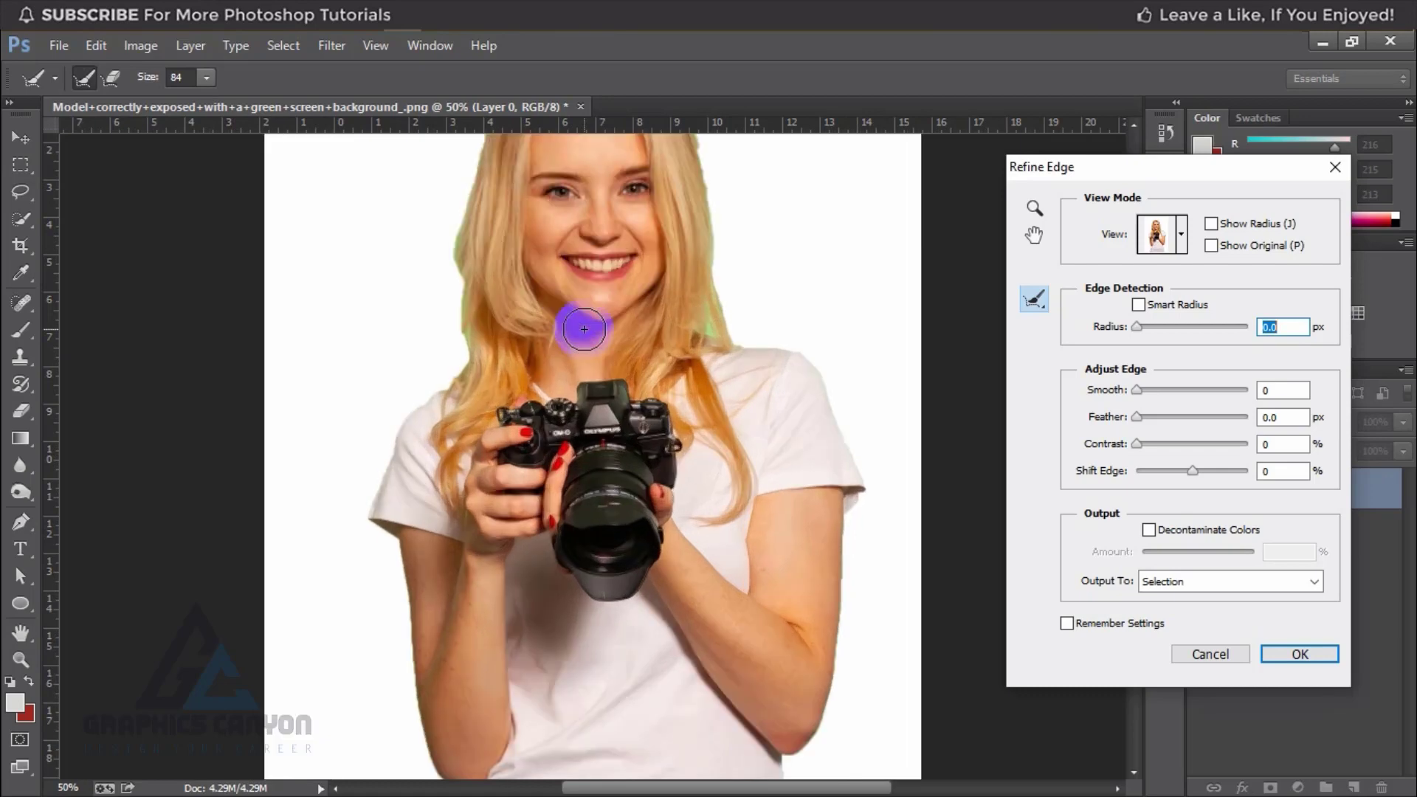
drag(690, 290, 612, 411)
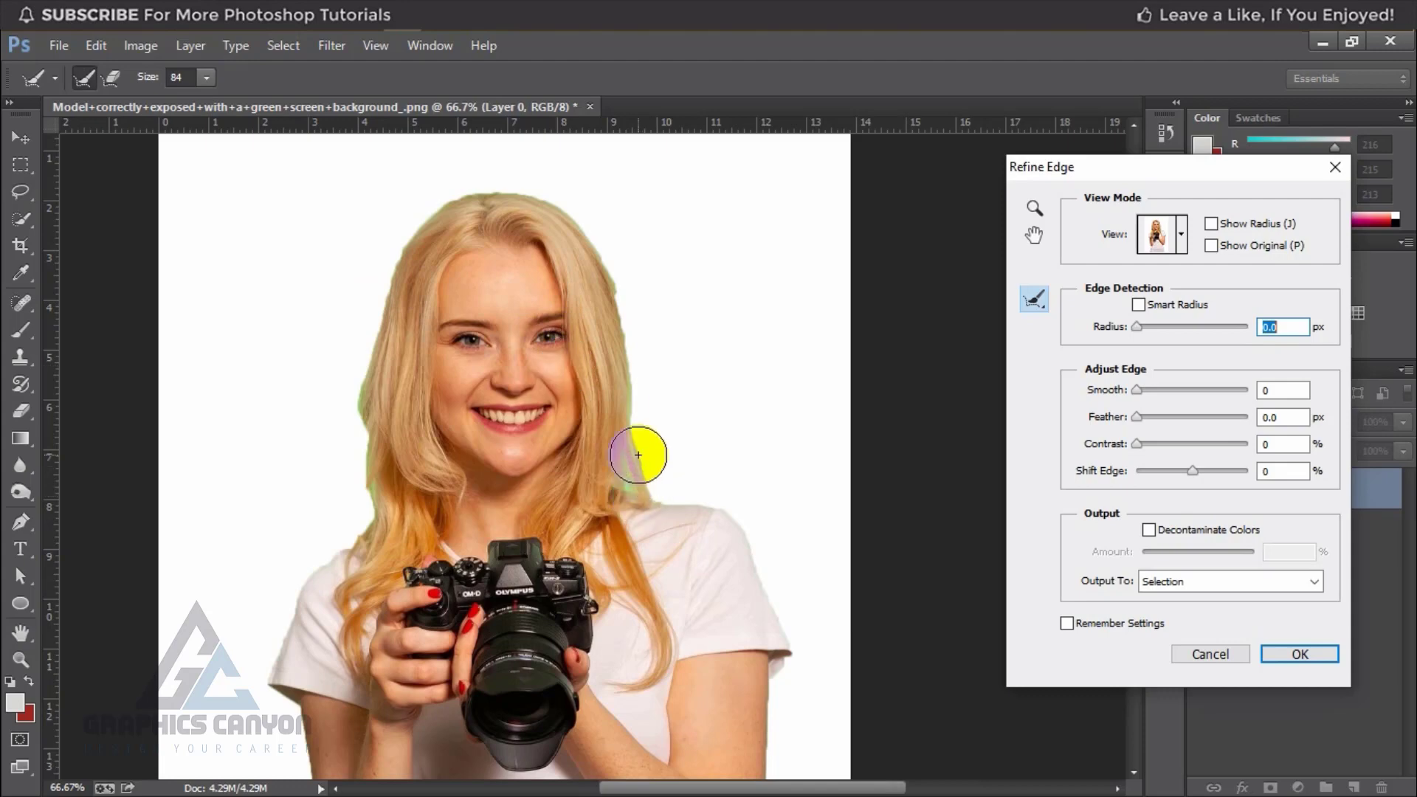
click(193, 78)
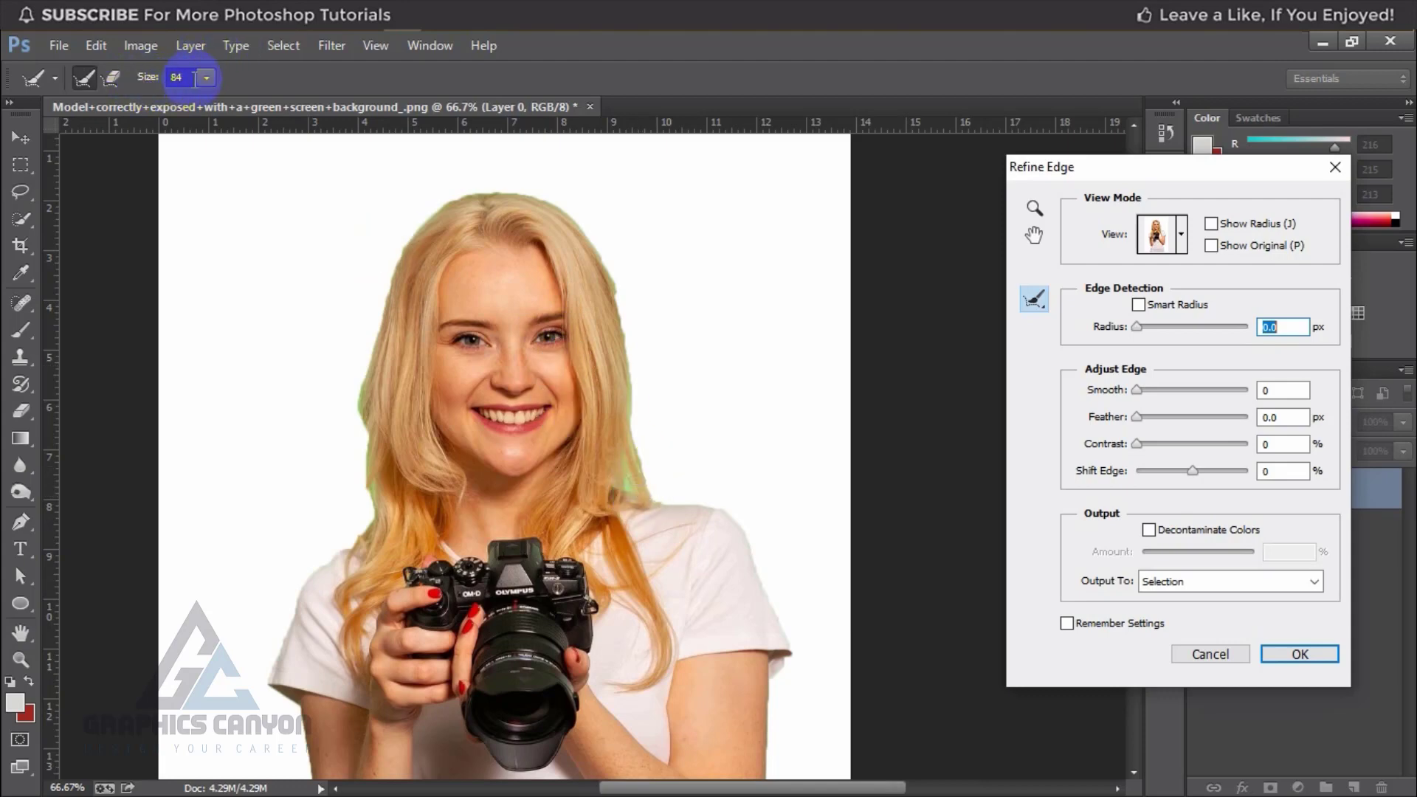
click(206, 78)
drag(202, 99, 174, 102)
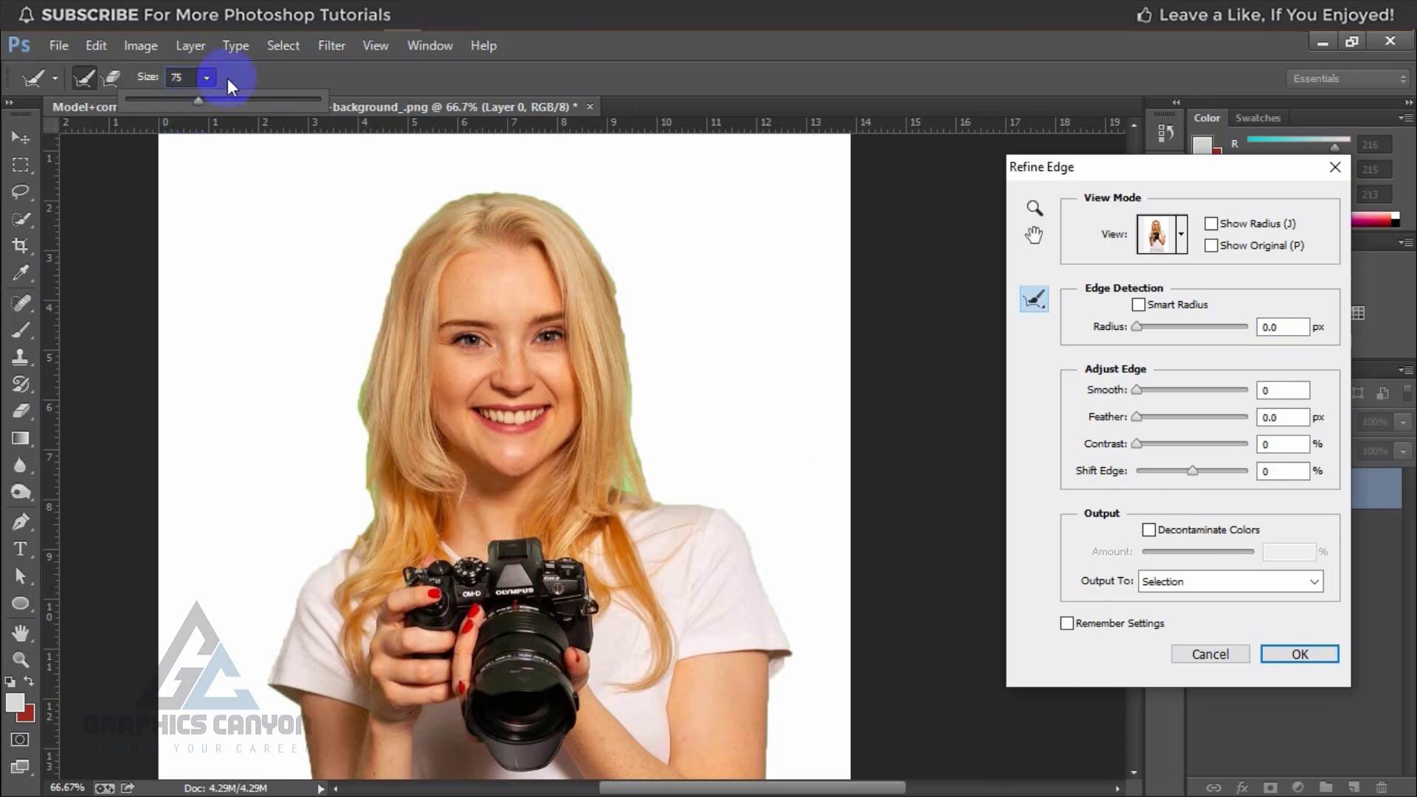
Step: Brush the Refine Radius tool along the outer edges of the woman's hair and both arms to remove green fringing
mouse_move(650, 488)
mouse_down()
mouse_move(631, 431)
mouse_move(620, 482)
mouse_move(628, 408)
mouse_move(614, 305)
mouse_move(594, 274)
mouse_move(554, 227)
mouse_move(462, 209)
mouse_move(384, 291)
mouse_move(356, 538)
mouse_up()
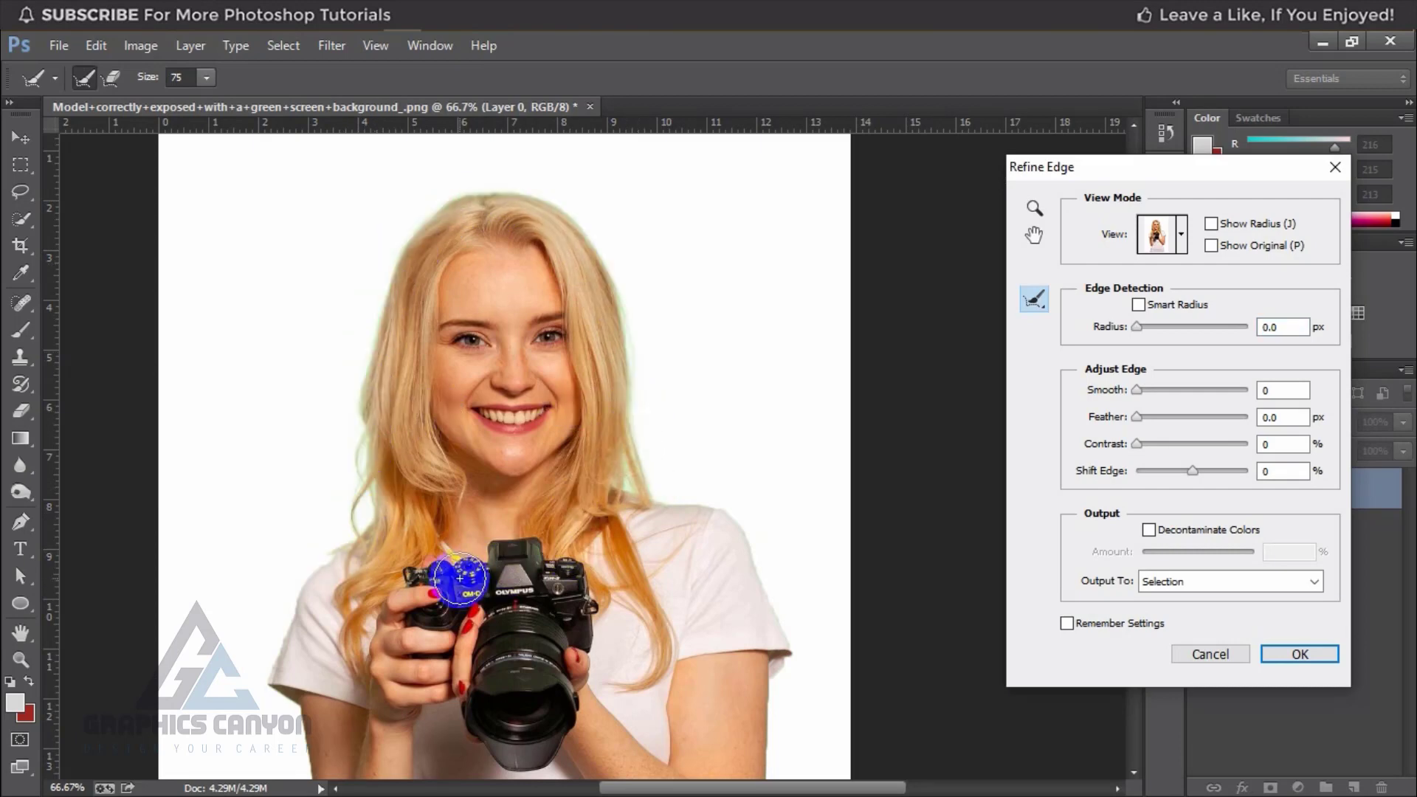
scroll(459, 465, down, 5)
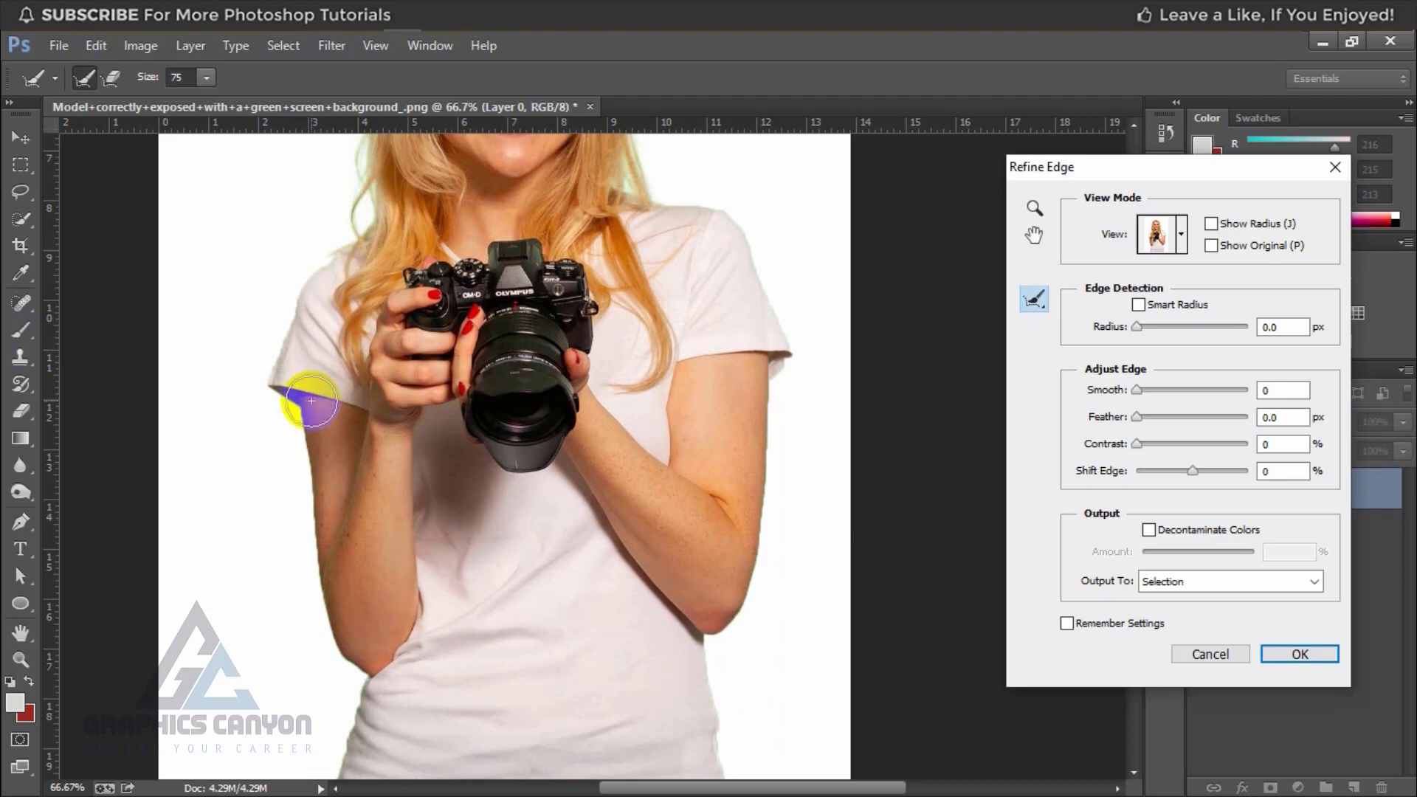
mouse_move(299, 399)
mouse_down()
mouse_move(345, 654)
mouse_move(370, 646)
mouse_up()
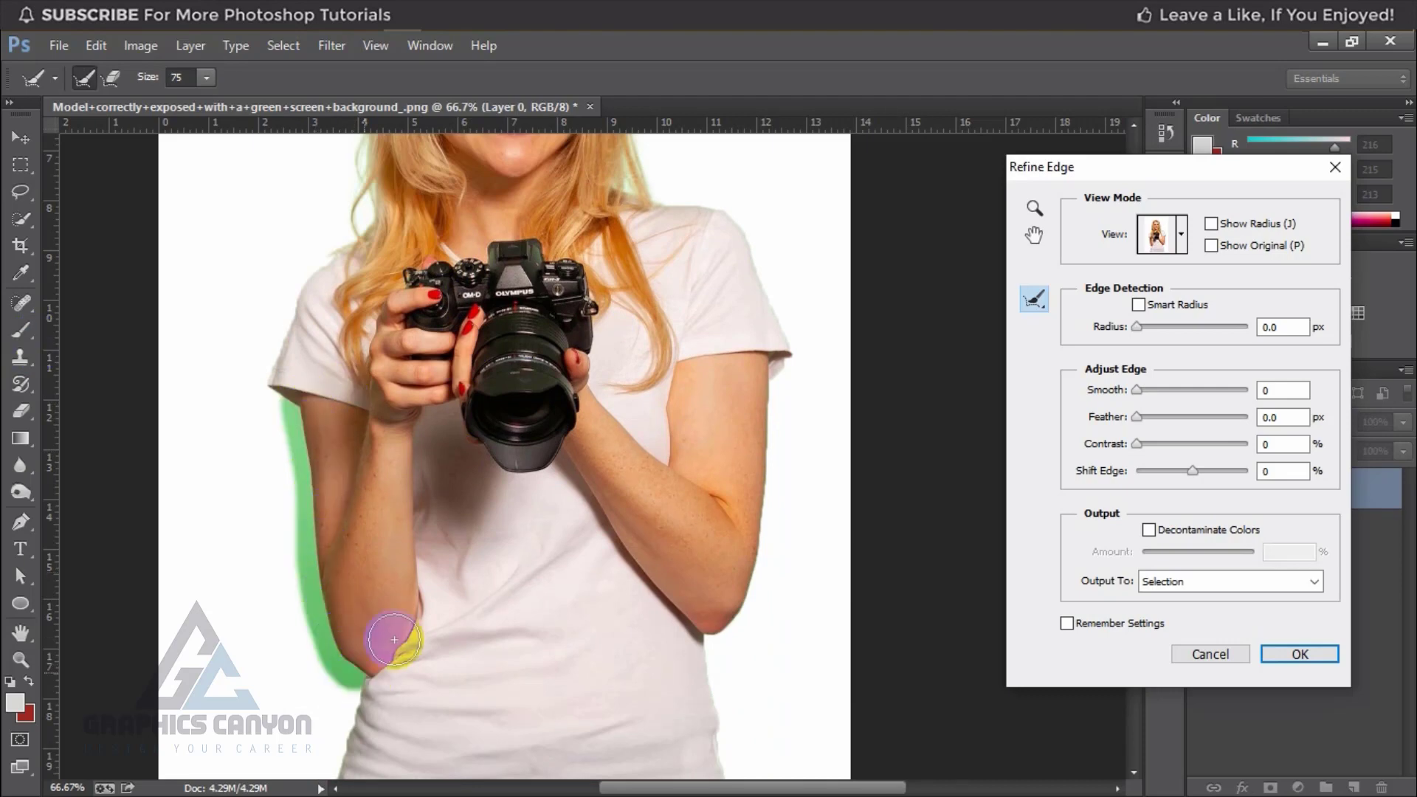
scroll(791, 347, down, 1)
mouse_move(765, 274)
mouse_down()
mouse_move(787, 278)
mouse_move(738, 499)
mouse_move(713, 546)
mouse_up()
scroll(805, 469, up, 4)
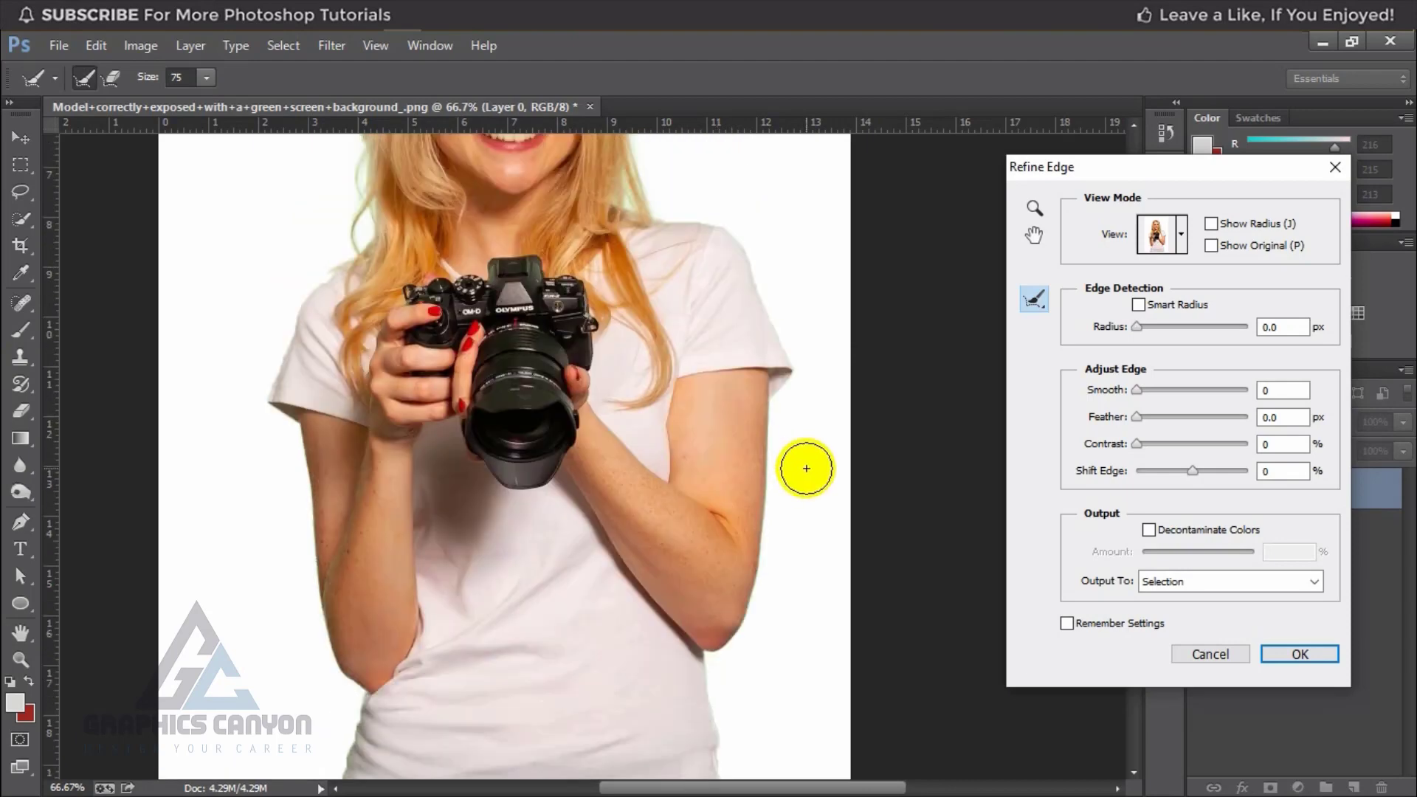
drag(407, 487, 370, 436)
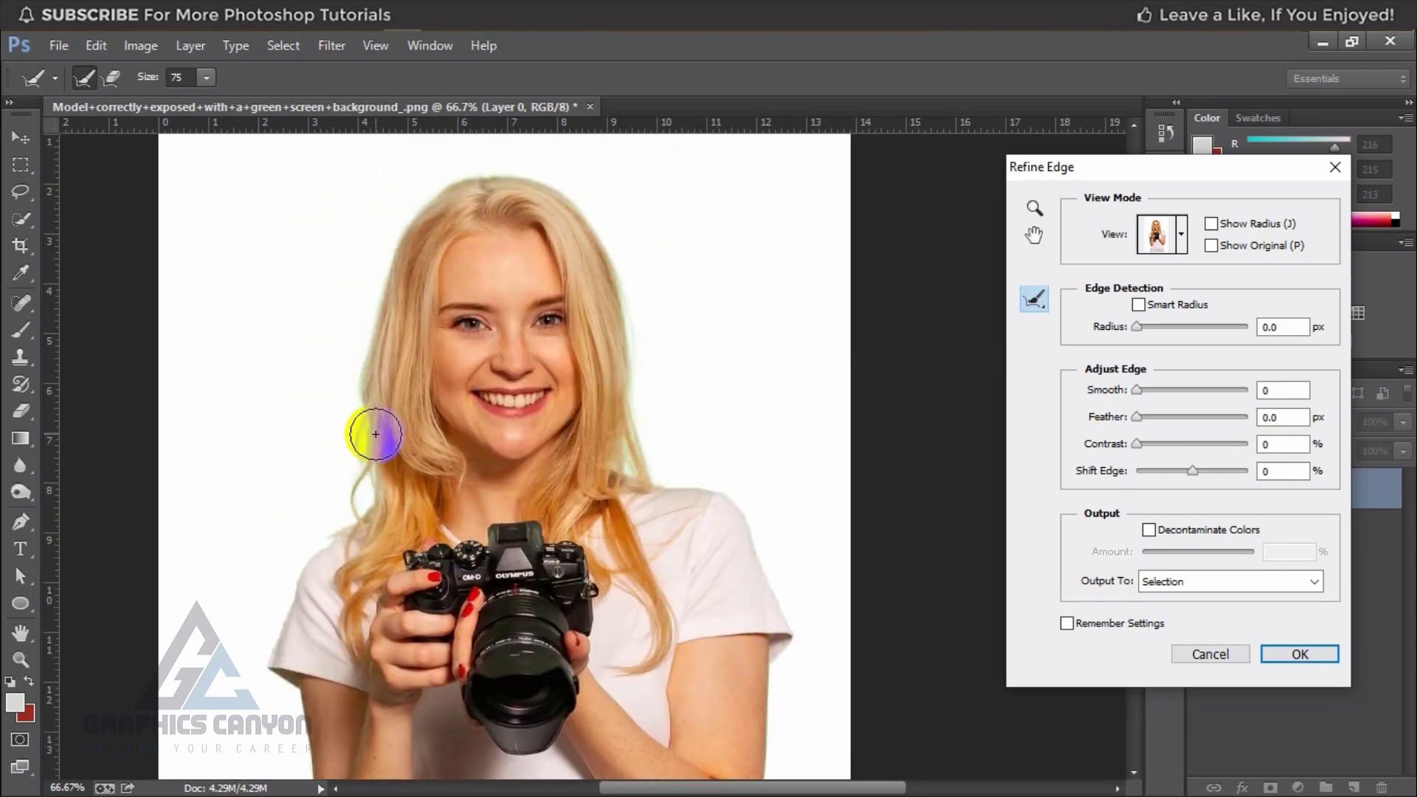
mouse_move(606, 484)
mouse_down()
mouse_move(644, 493)
mouse_move(652, 467)
mouse_up()
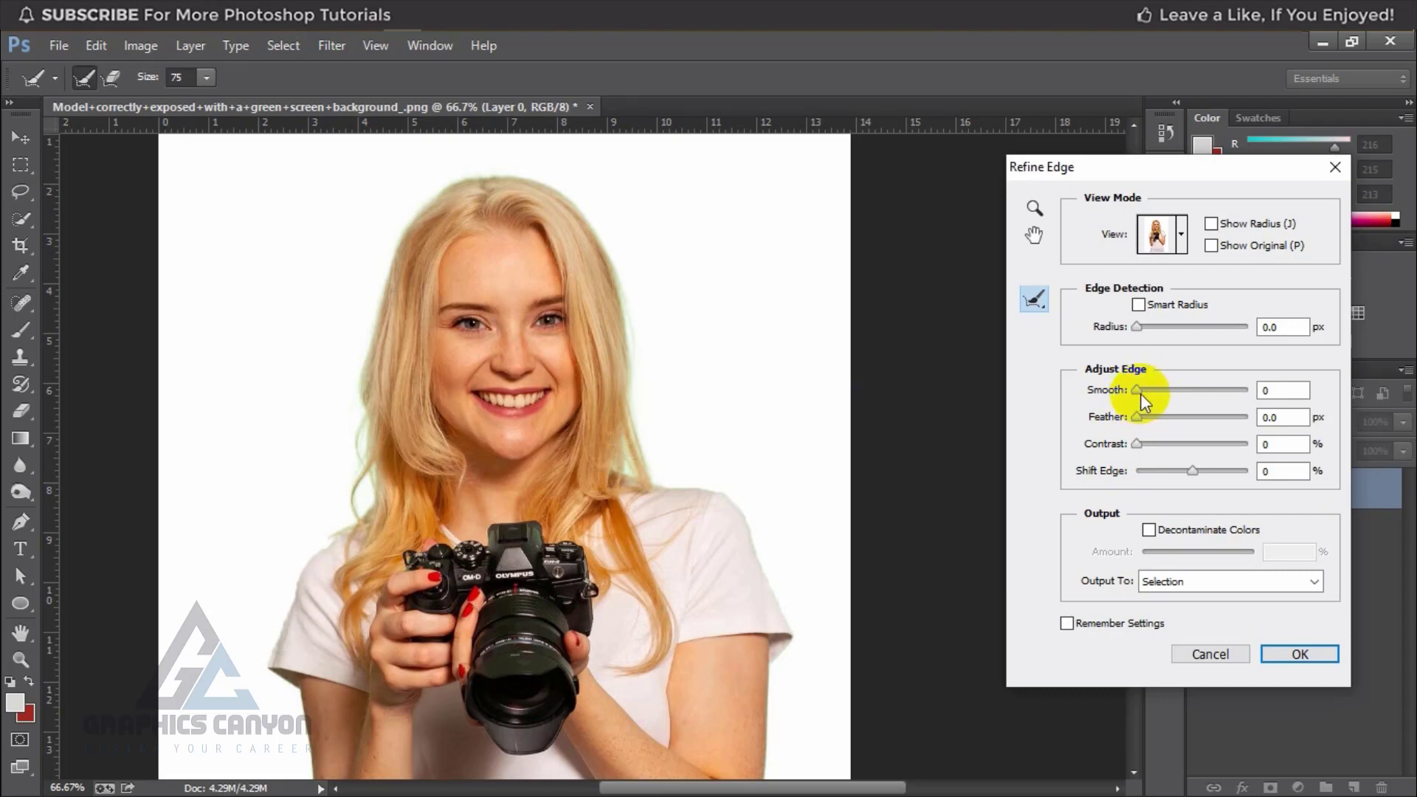
Step: Set the selection edge's Smooth to 3 and Feather to 2.8 px in Refine Edge
drag(1141, 393, 1206, 399)
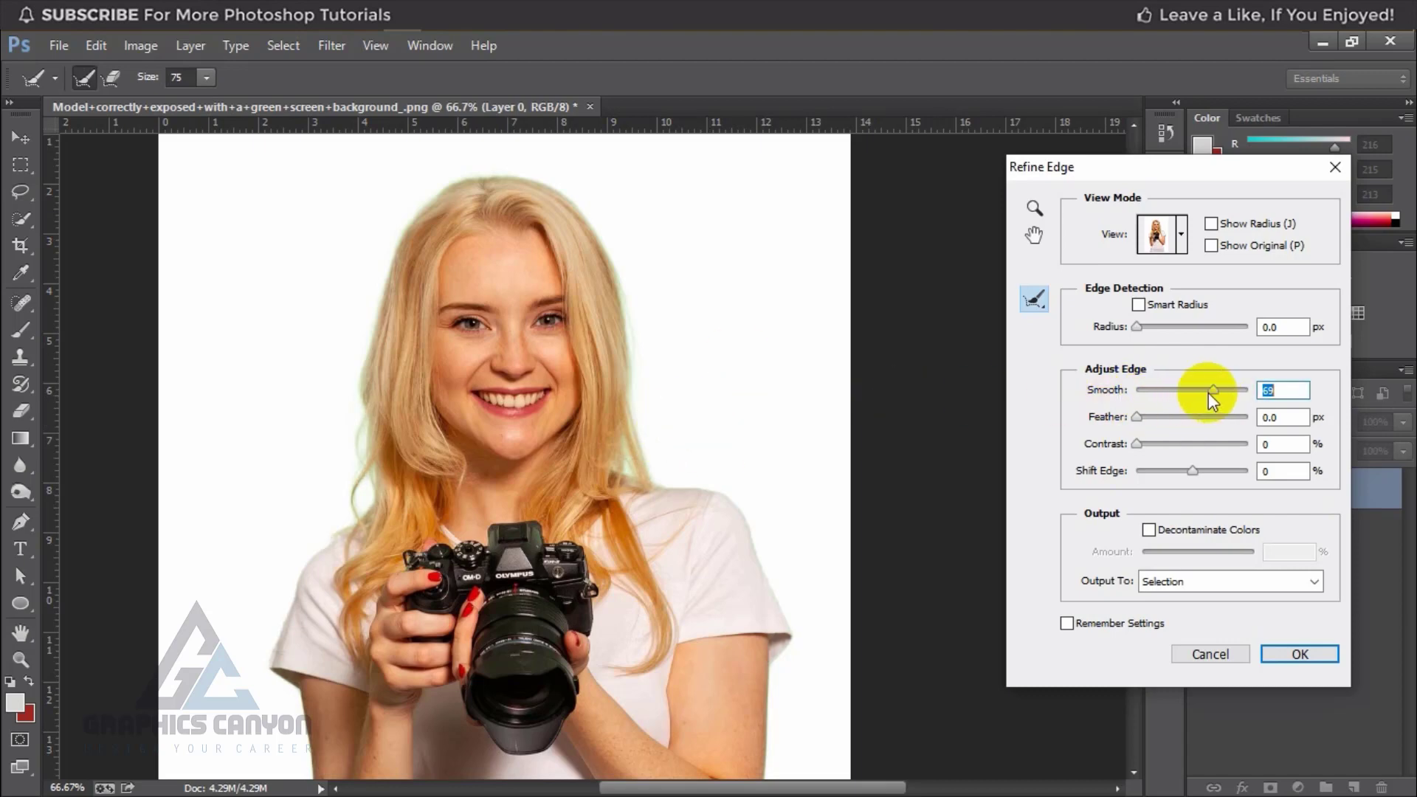
drag(1207, 392, 1140, 395)
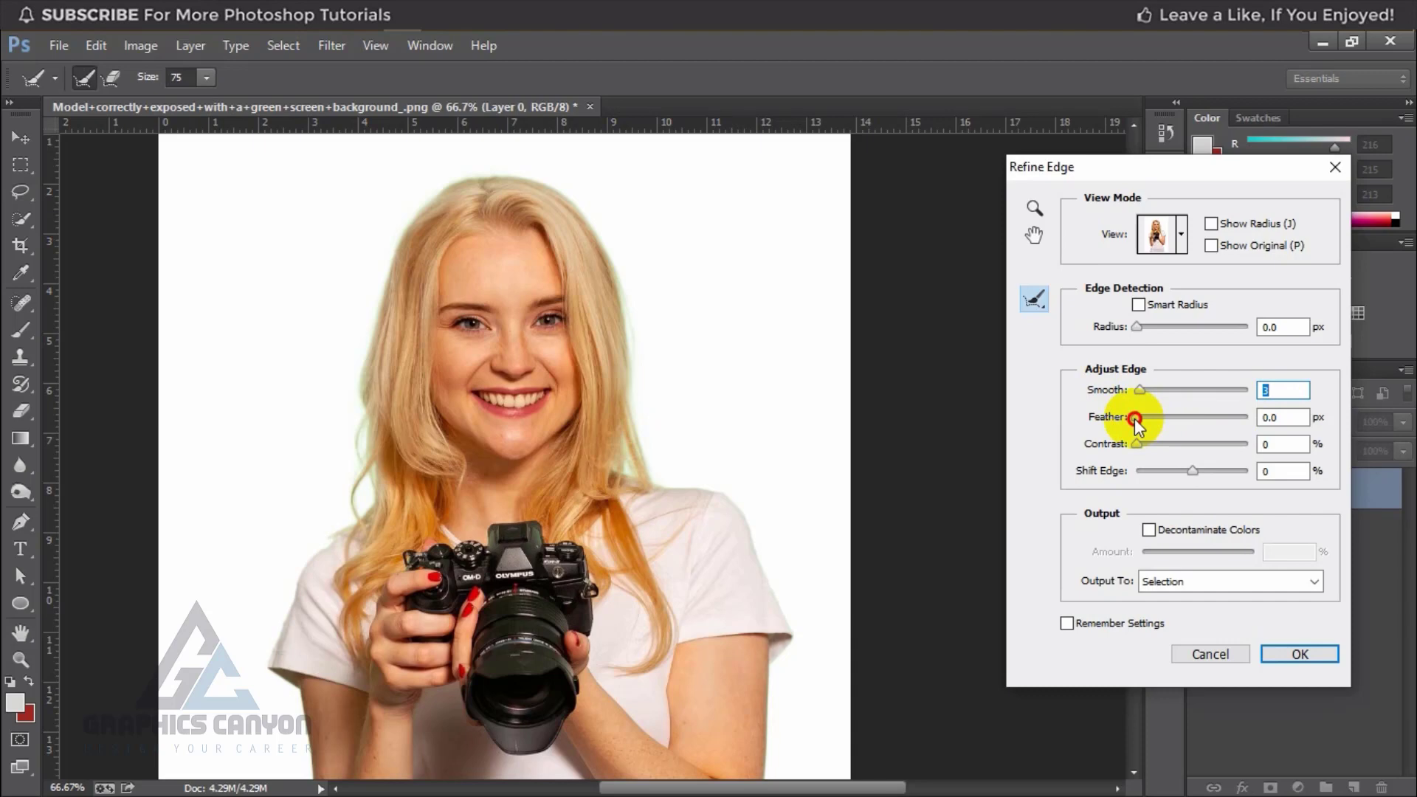
drag(1135, 419, 1209, 426)
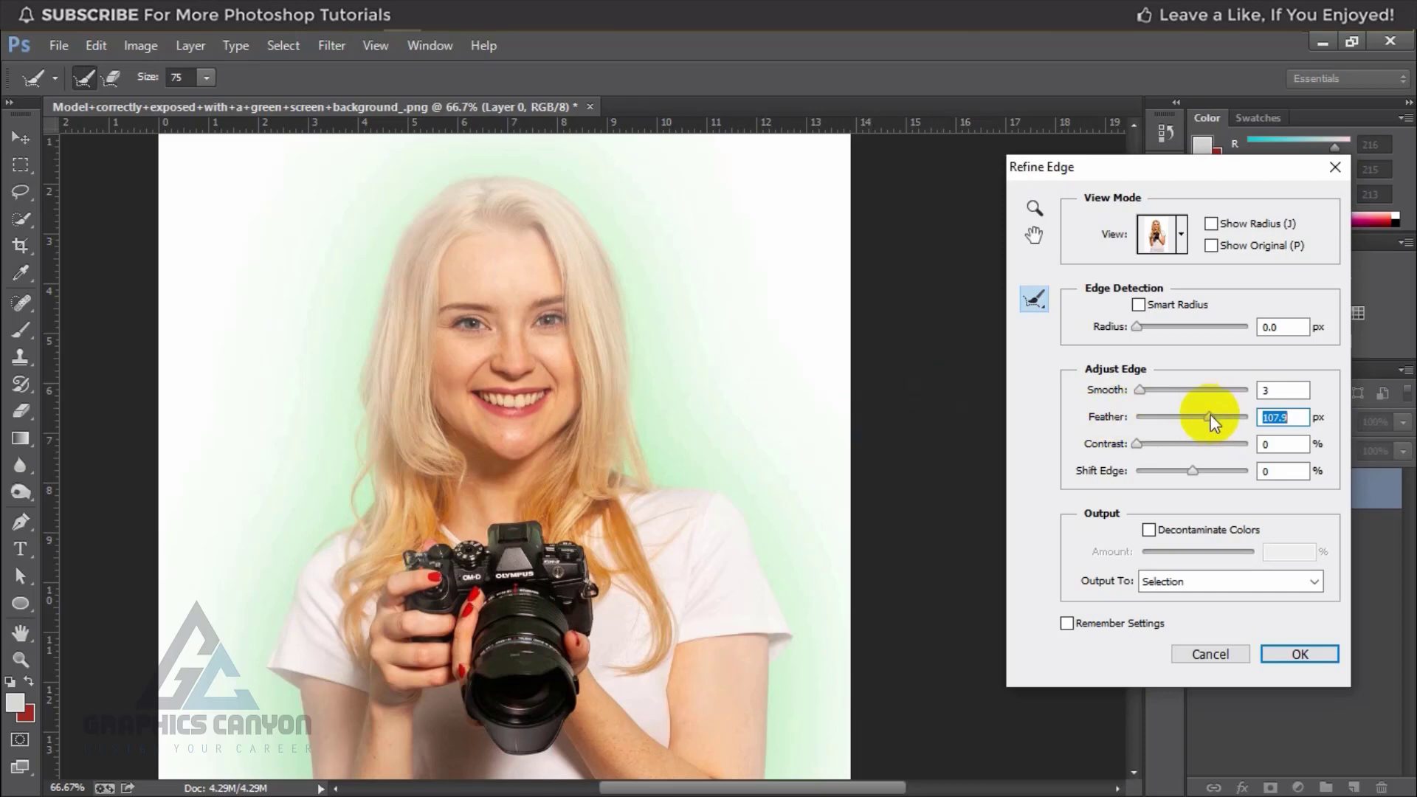
drag(1211, 418, 1153, 418)
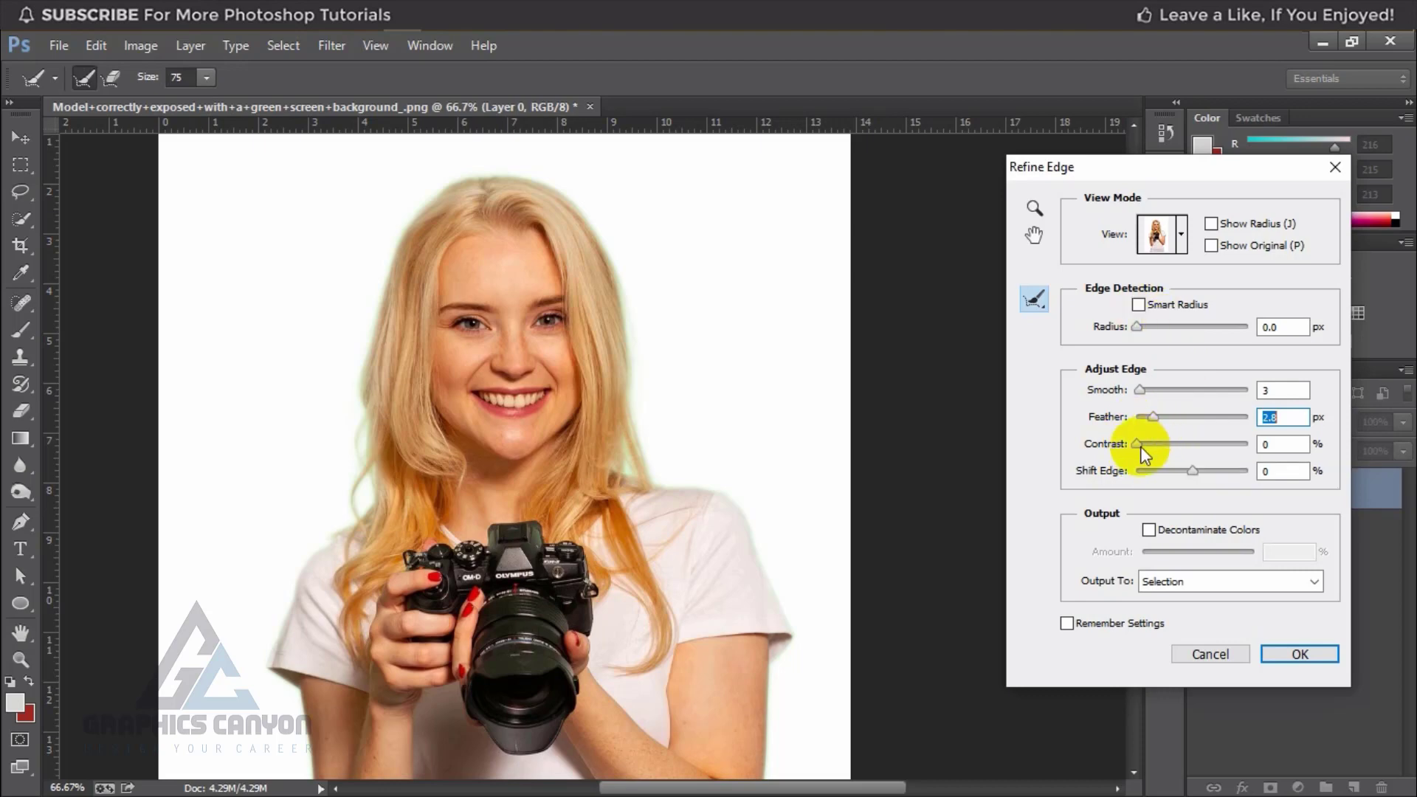
Step: Set the selection edge's Contrast to 5% and output the refined selection to a new layer with a layer mask
drag(1138, 446, 1200, 458)
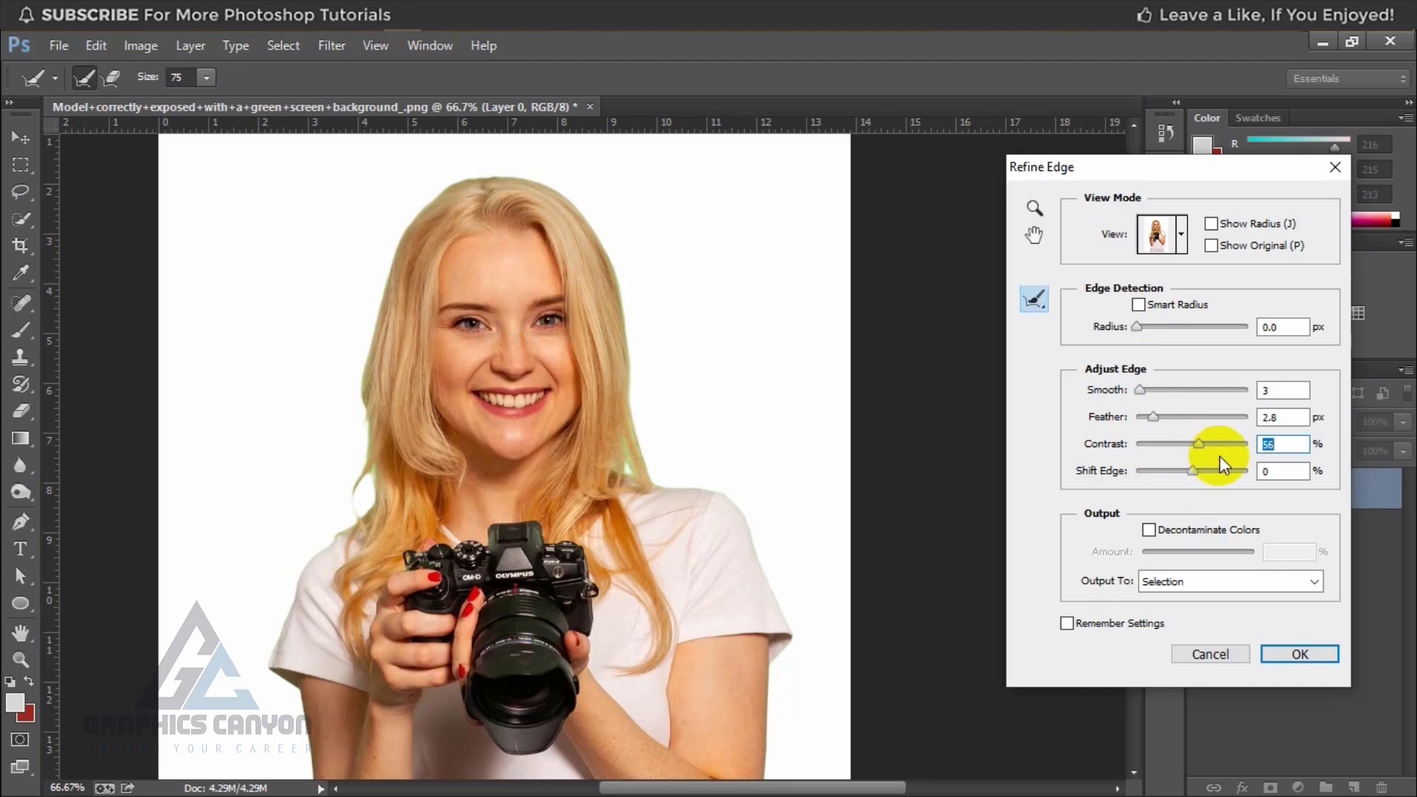
drag(1197, 445, 1142, 444)
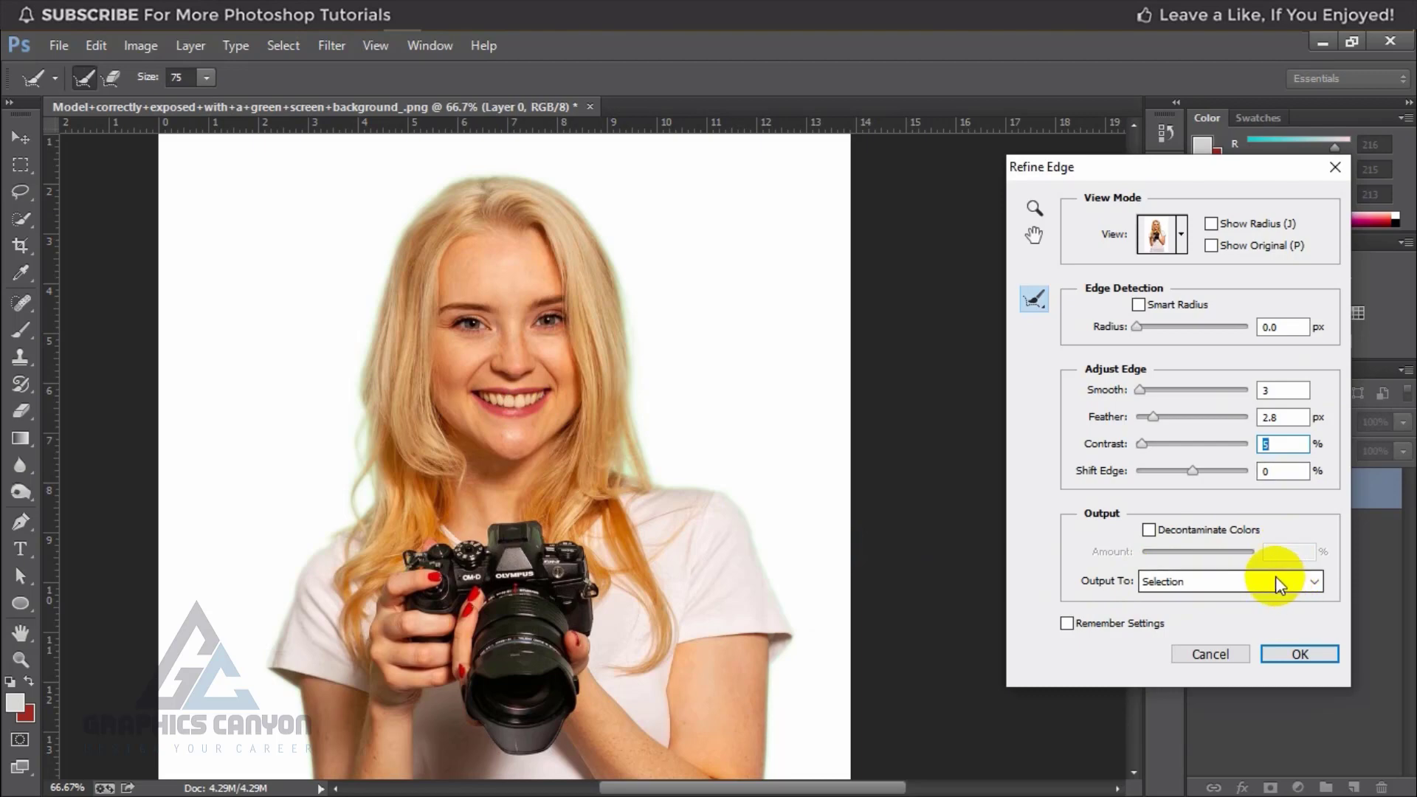
click(1310, 580)
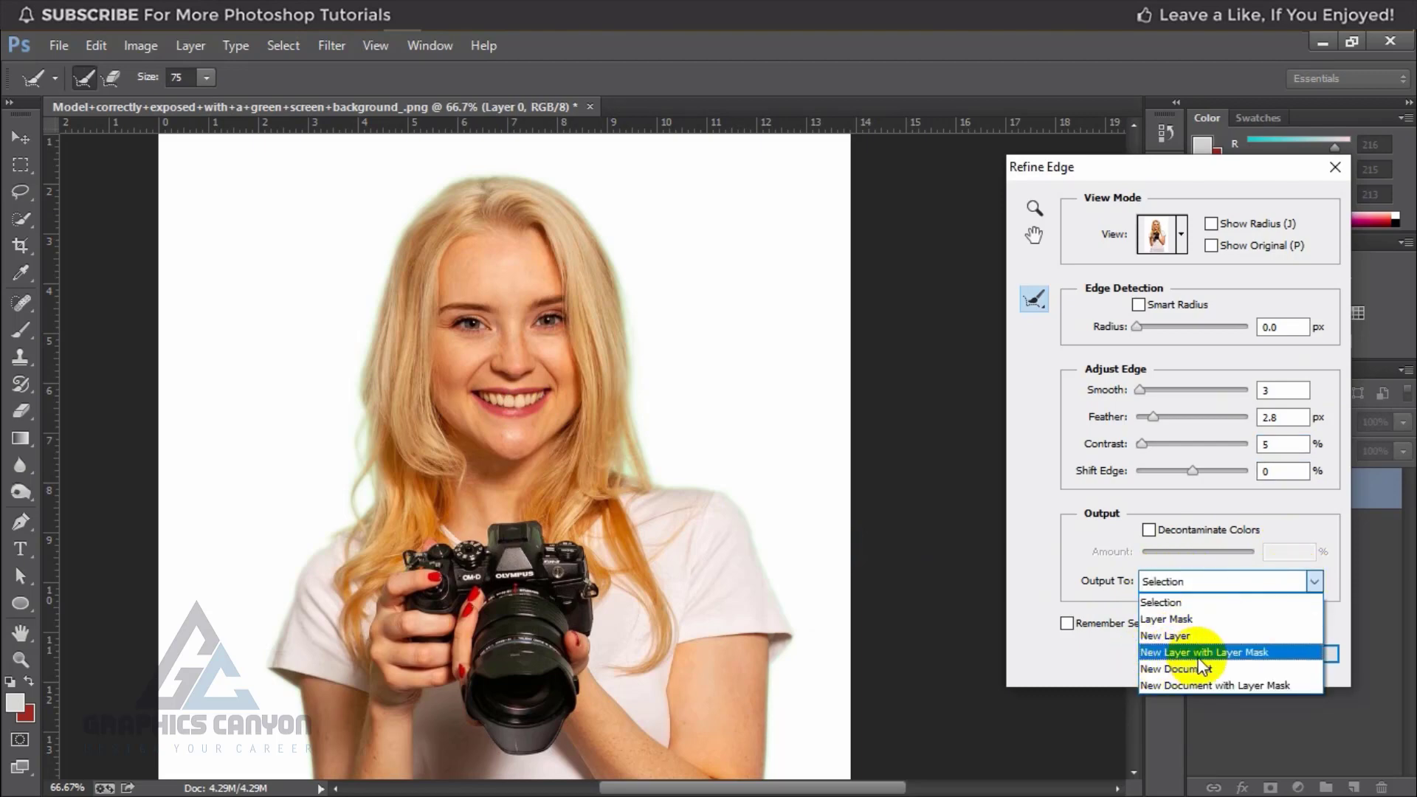
click(1260, 654)
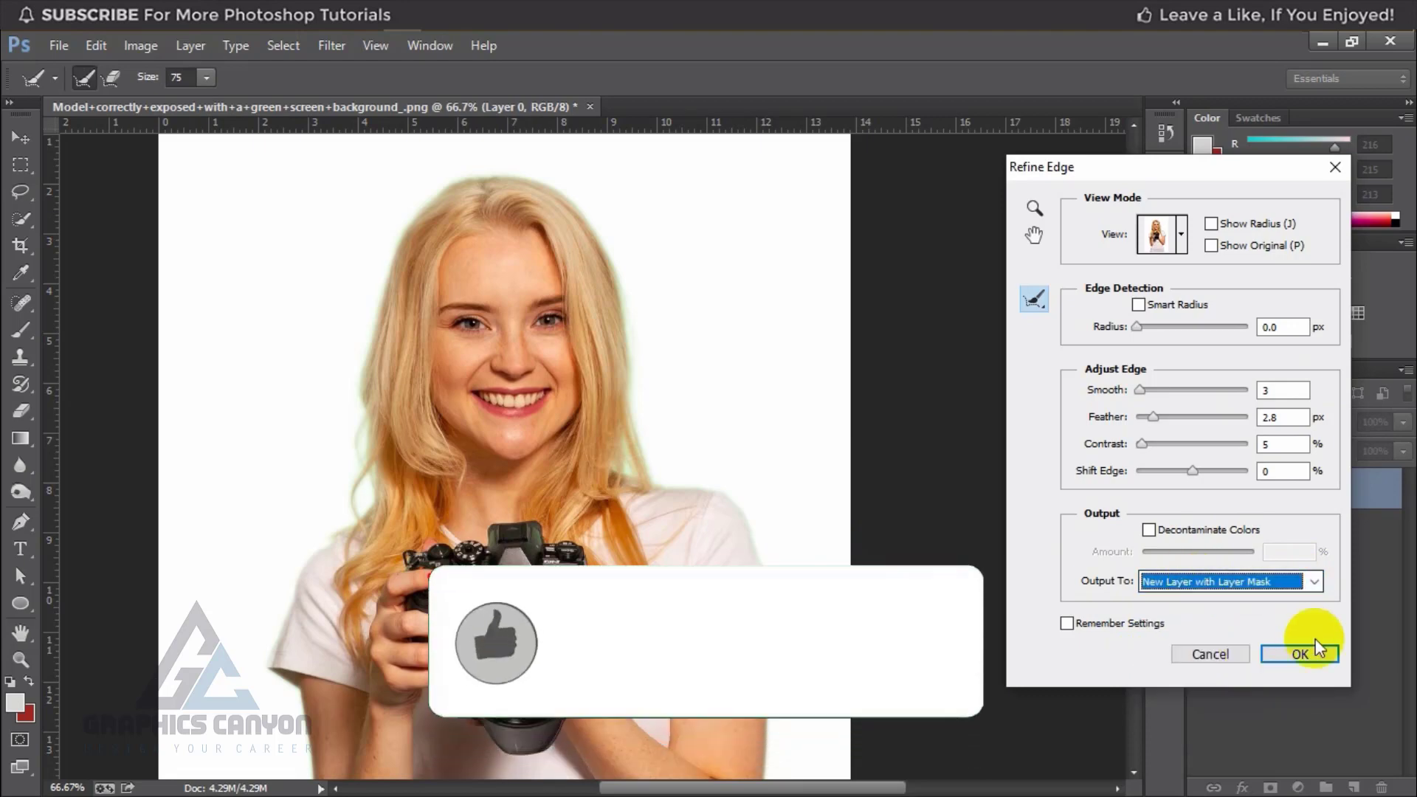
click(1304, 655)
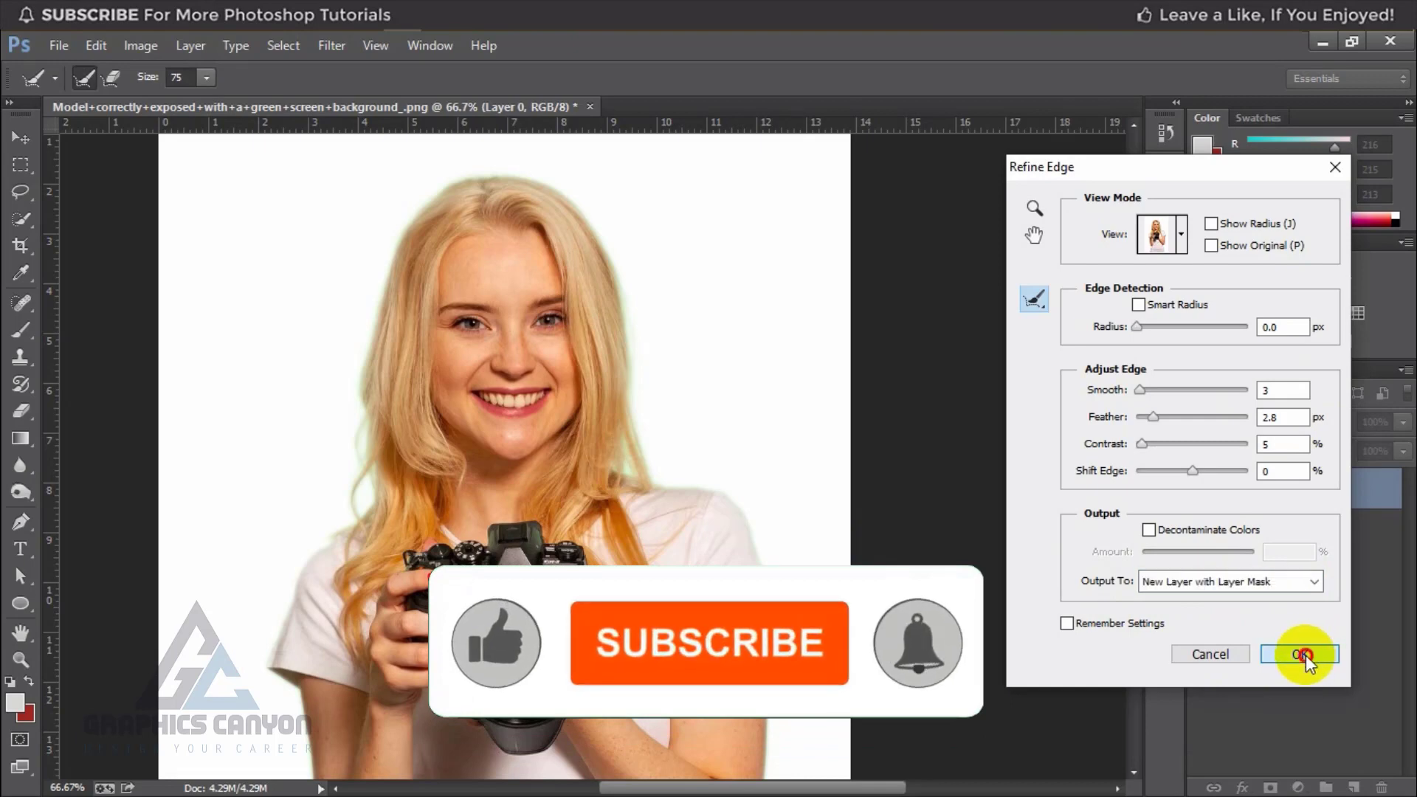
Step: Compare the masked cutout with the original by briefly showing Layer 0 and hiding it again
key(ctrl+minus)
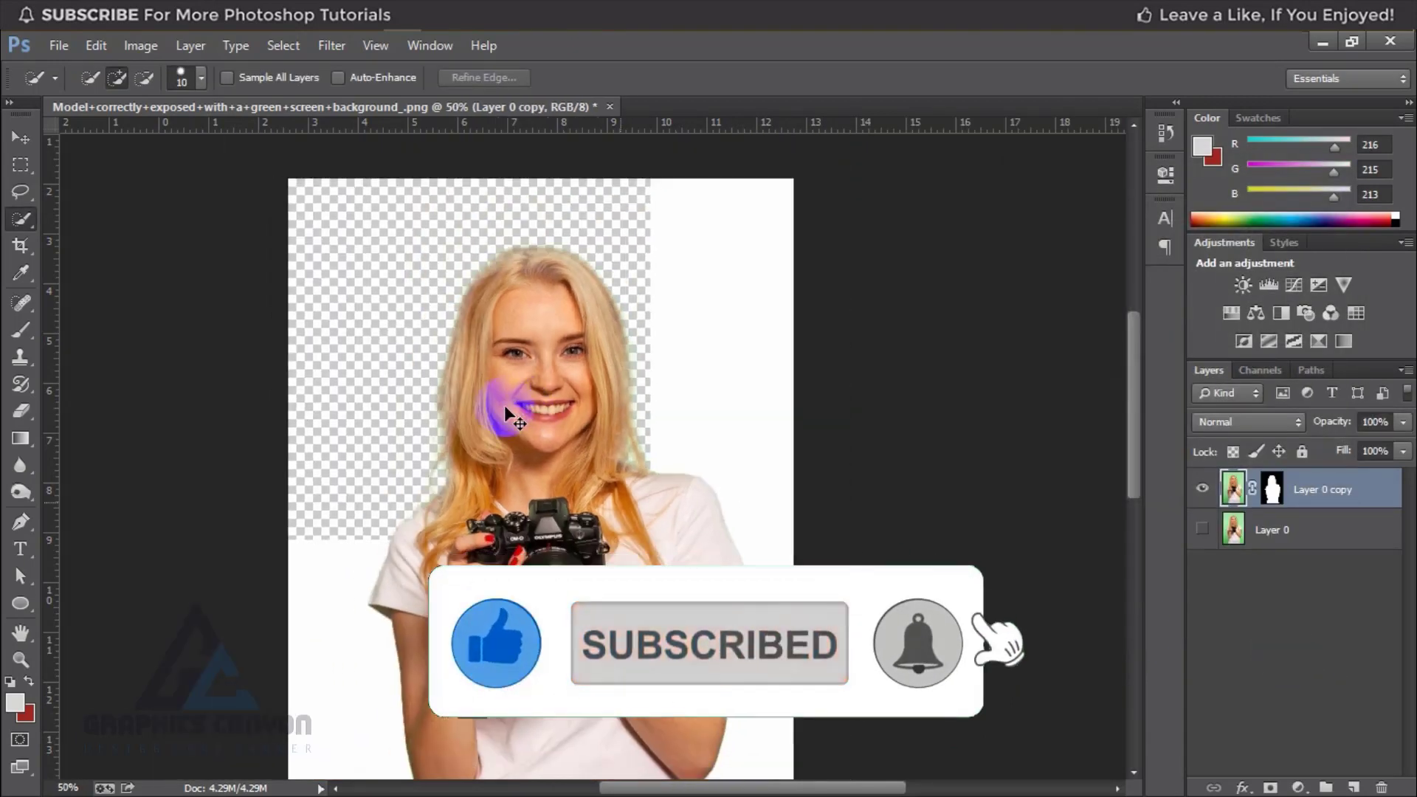
key(ctrl+minus)
click(1194, 530)
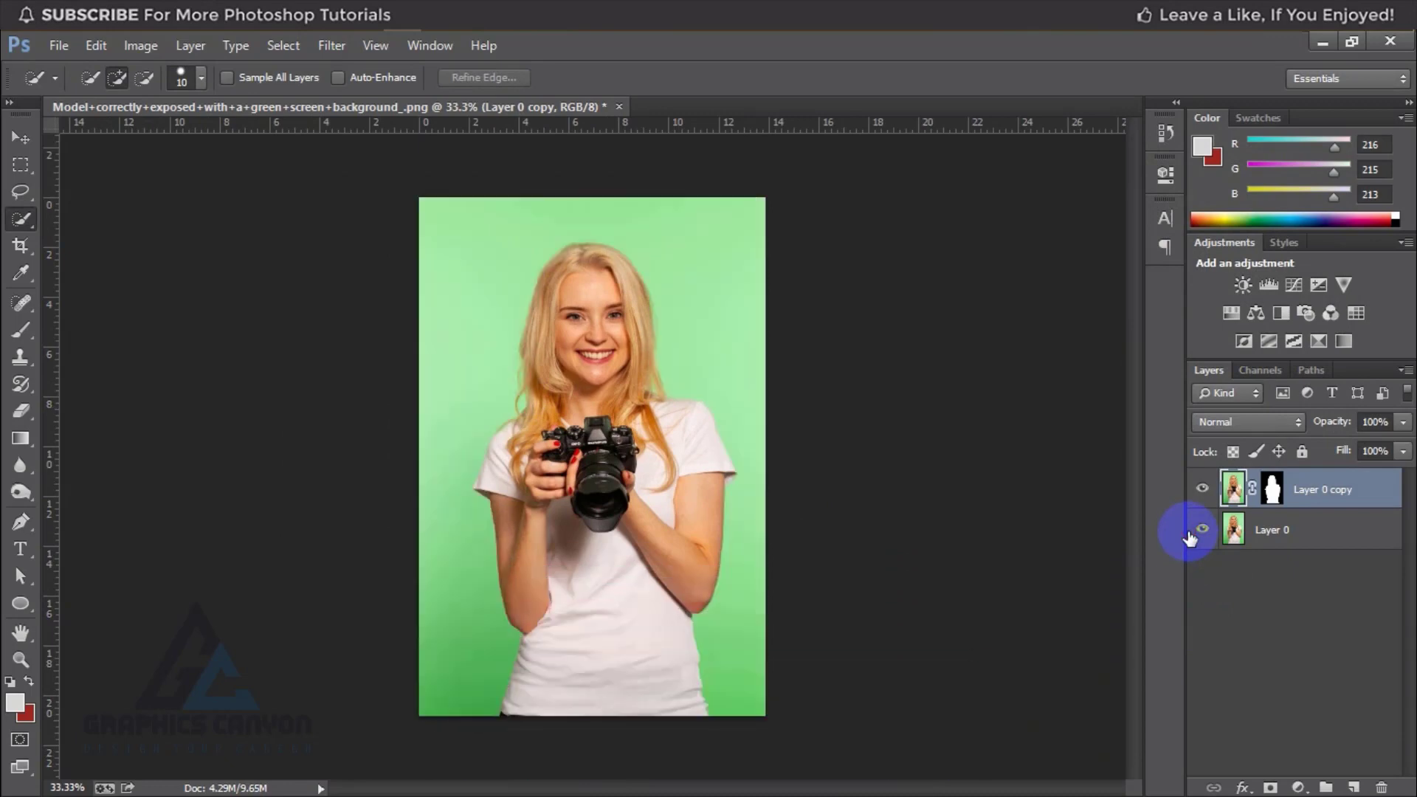
click(1204, 532)
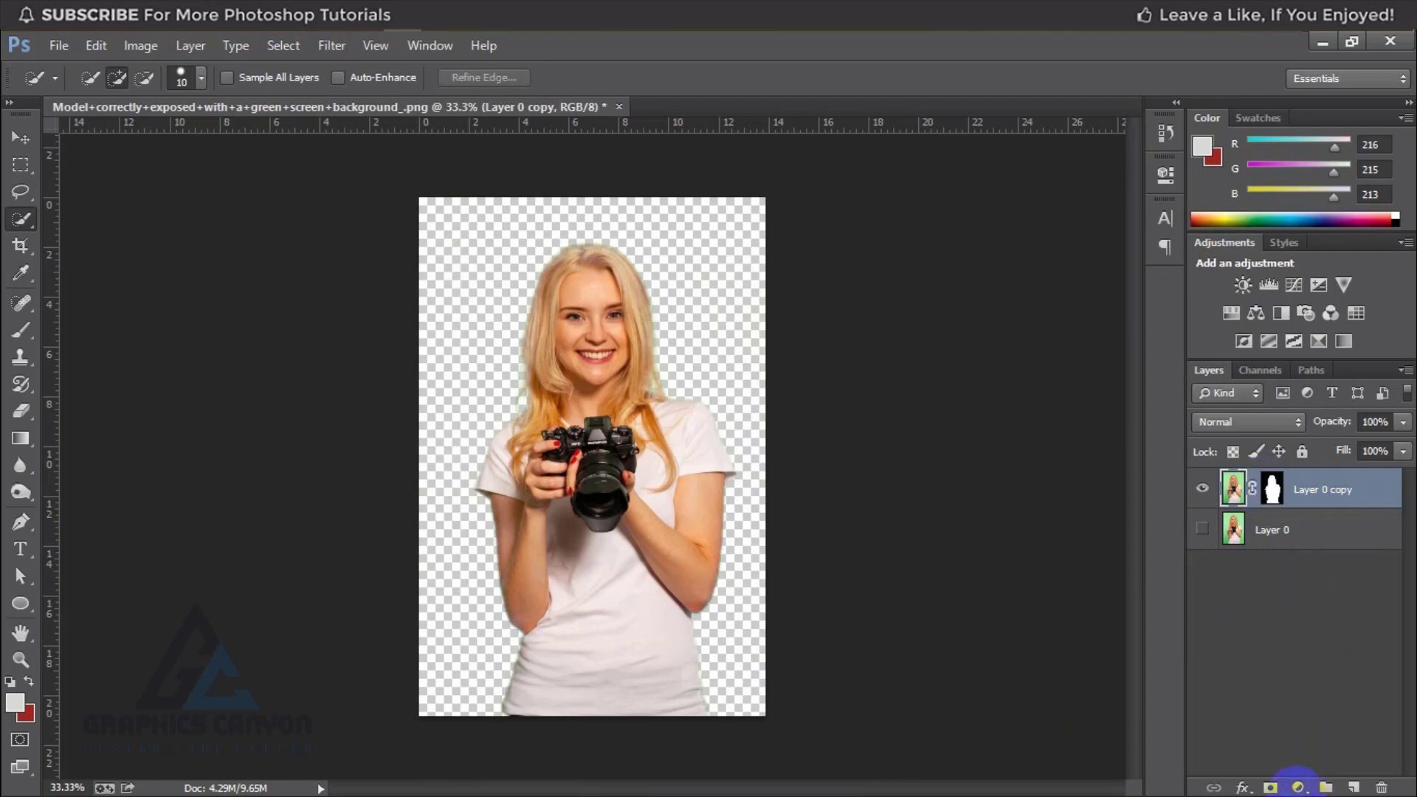
Step: Add a new layer filled with the light gray foreground color and place it beneath the masked Layer 0 copy
click(1357, 788)
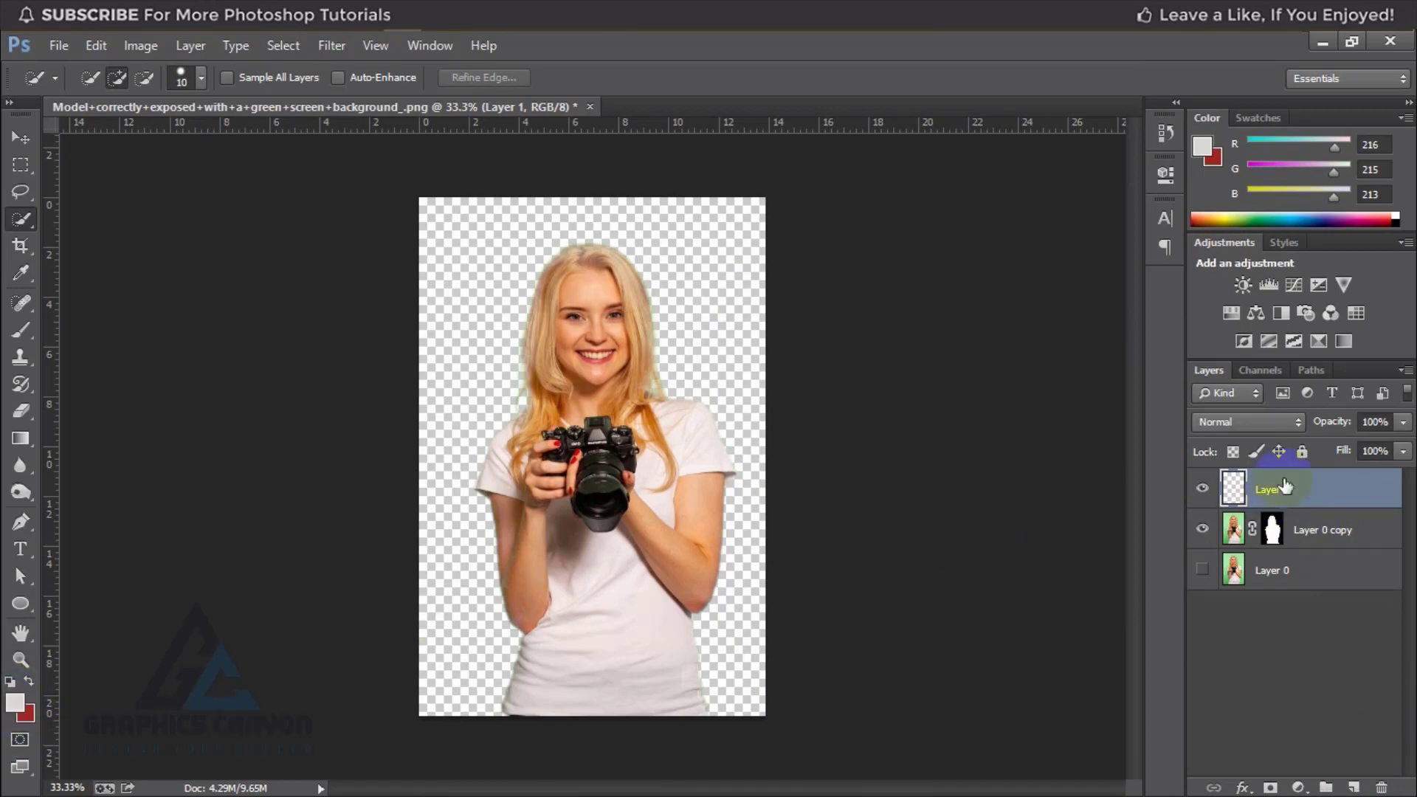
key(alt+BackSpace)
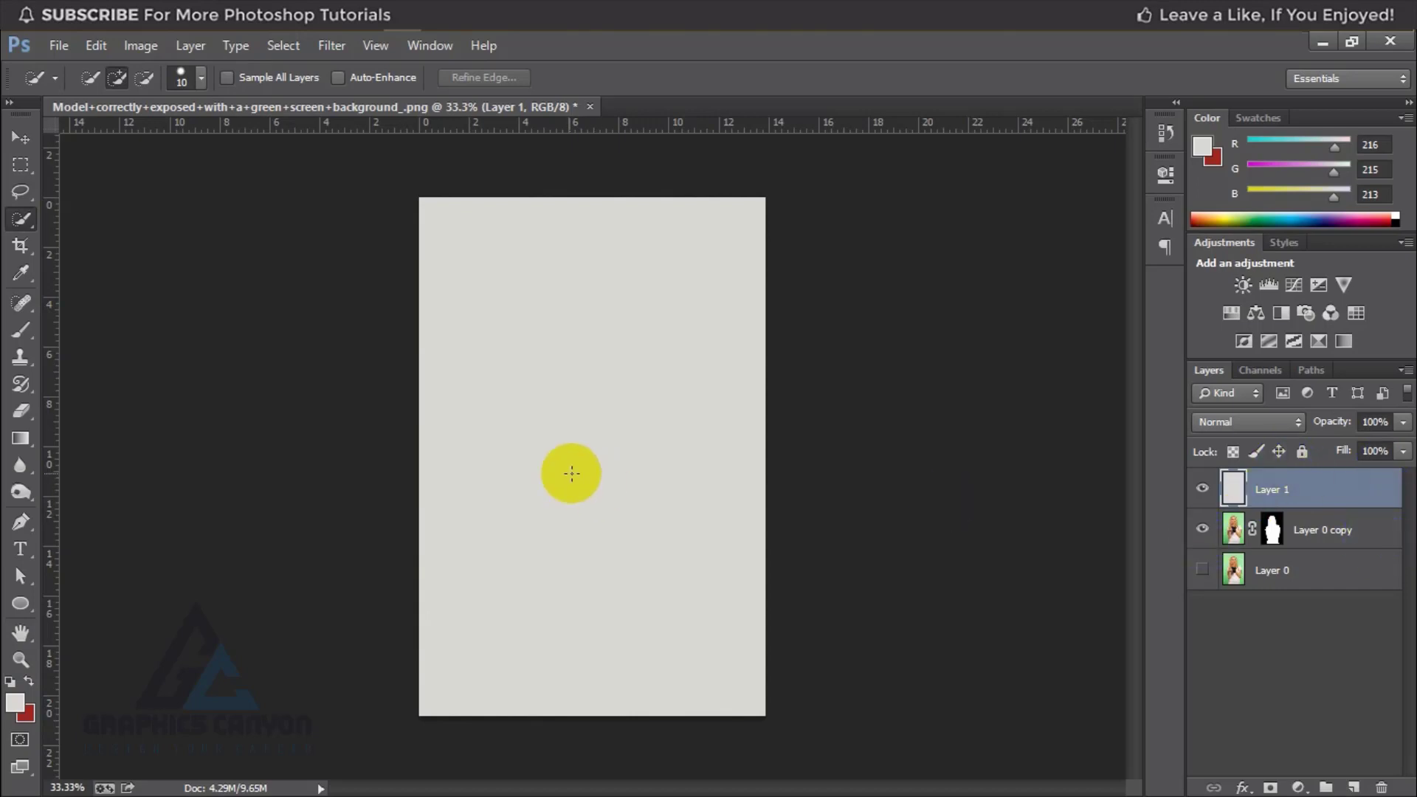
drag(1335, 535, 1330, 488)
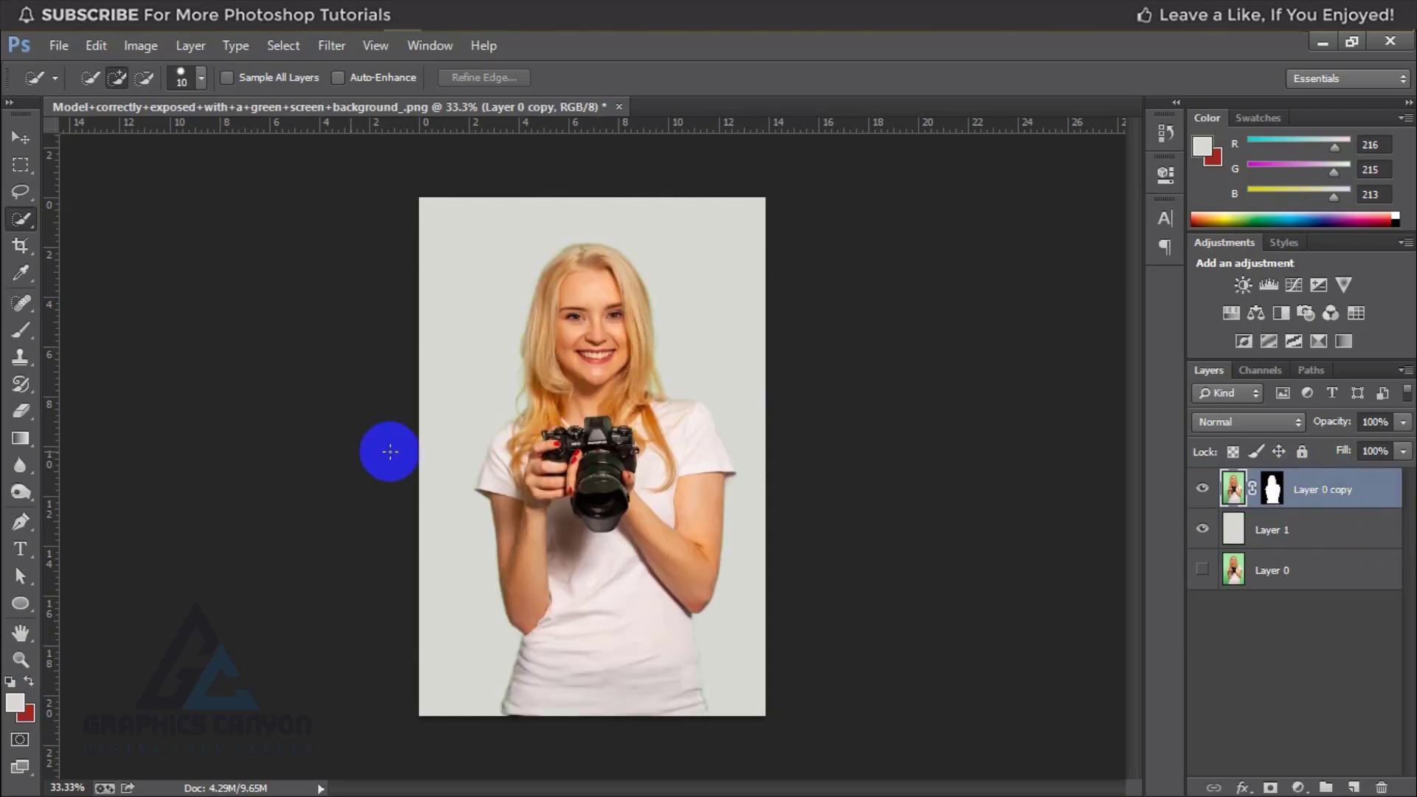
Step: Merge the masked Layer 0 copy with the gray background layer, Layer 1
scroll(579, 376, up, 1)
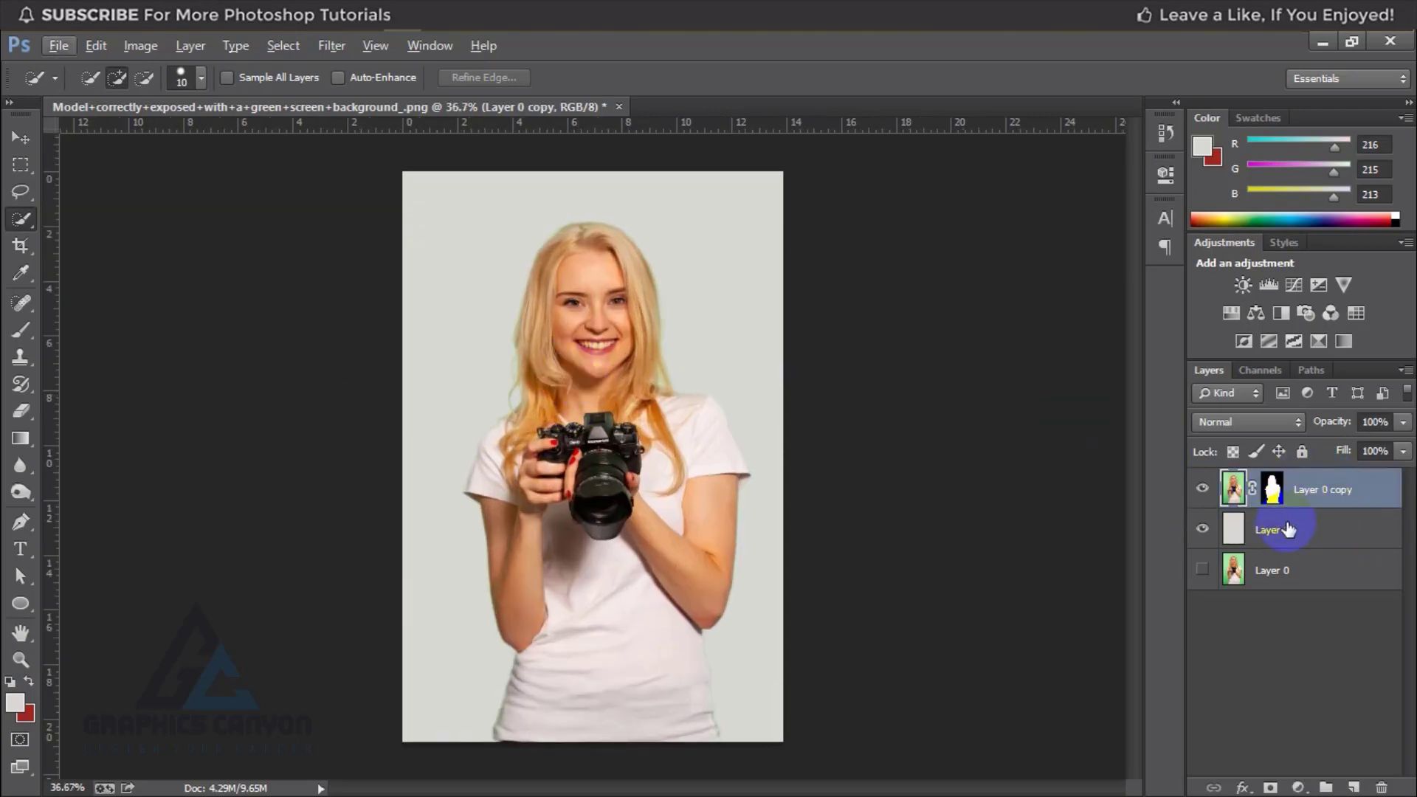
shift+click(1315, 517)
right_click(1329, 502)
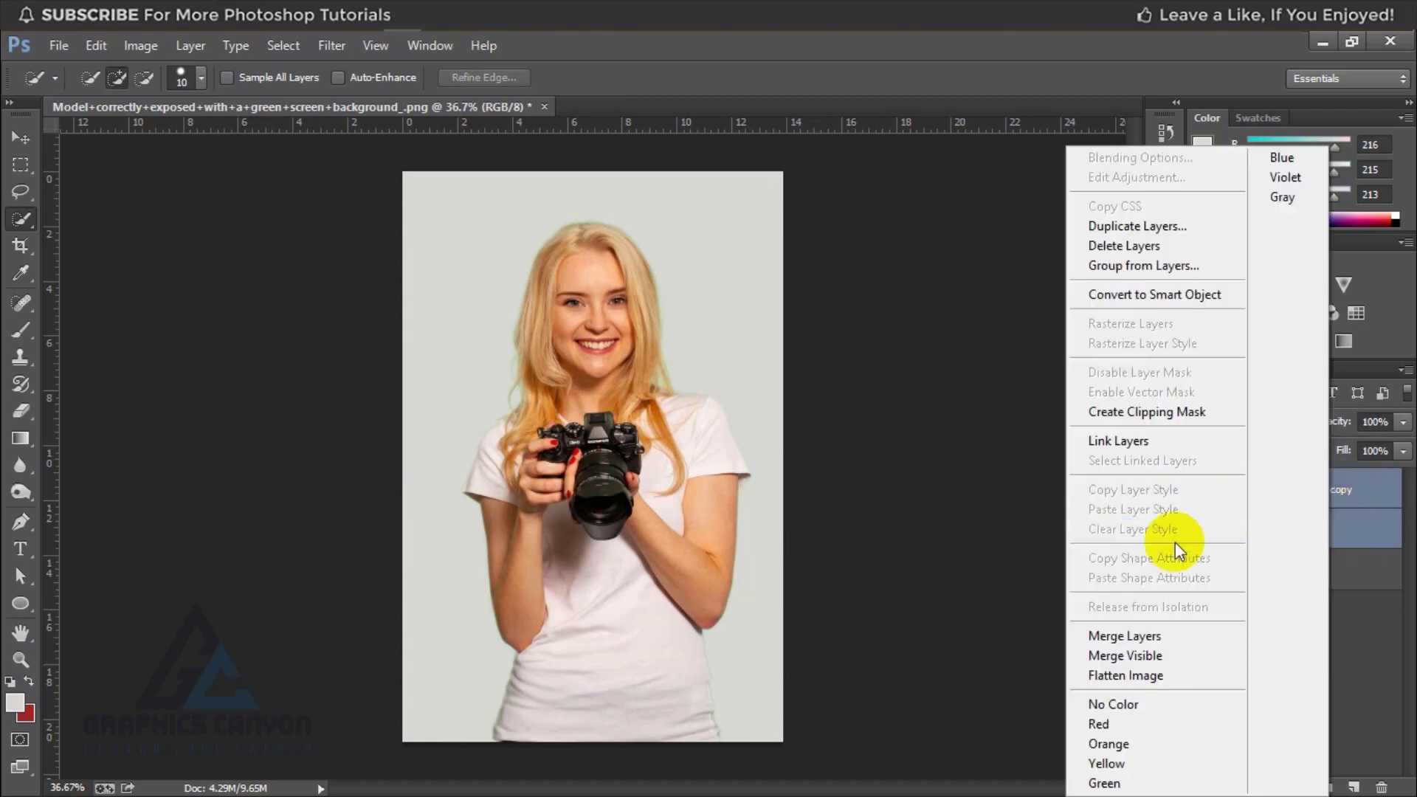
click(1129, 630)
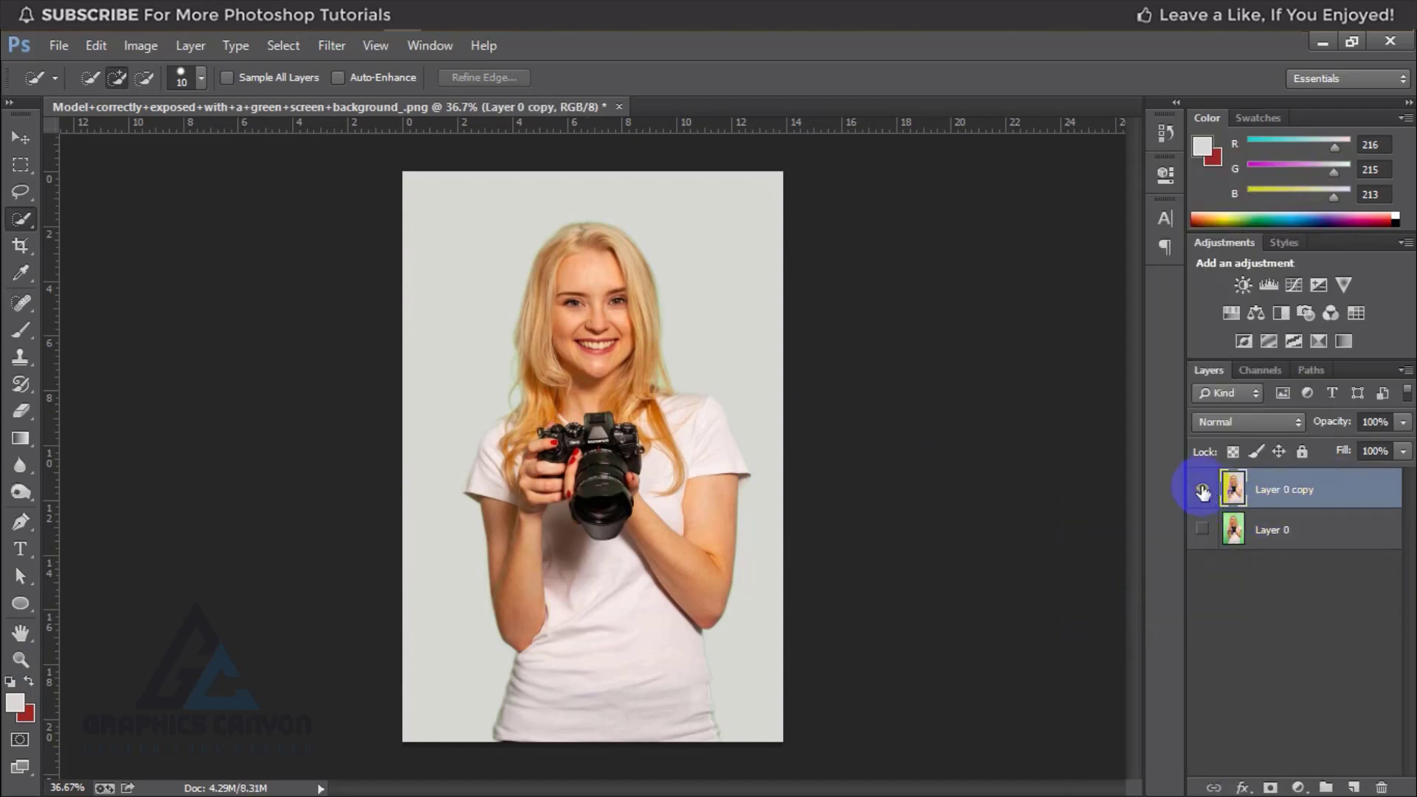
Step: Show Layer 0 and toggle the merged layer's visibility to compare the gray background version with the green screen original
click(1200, 530)
click(1202, 489)
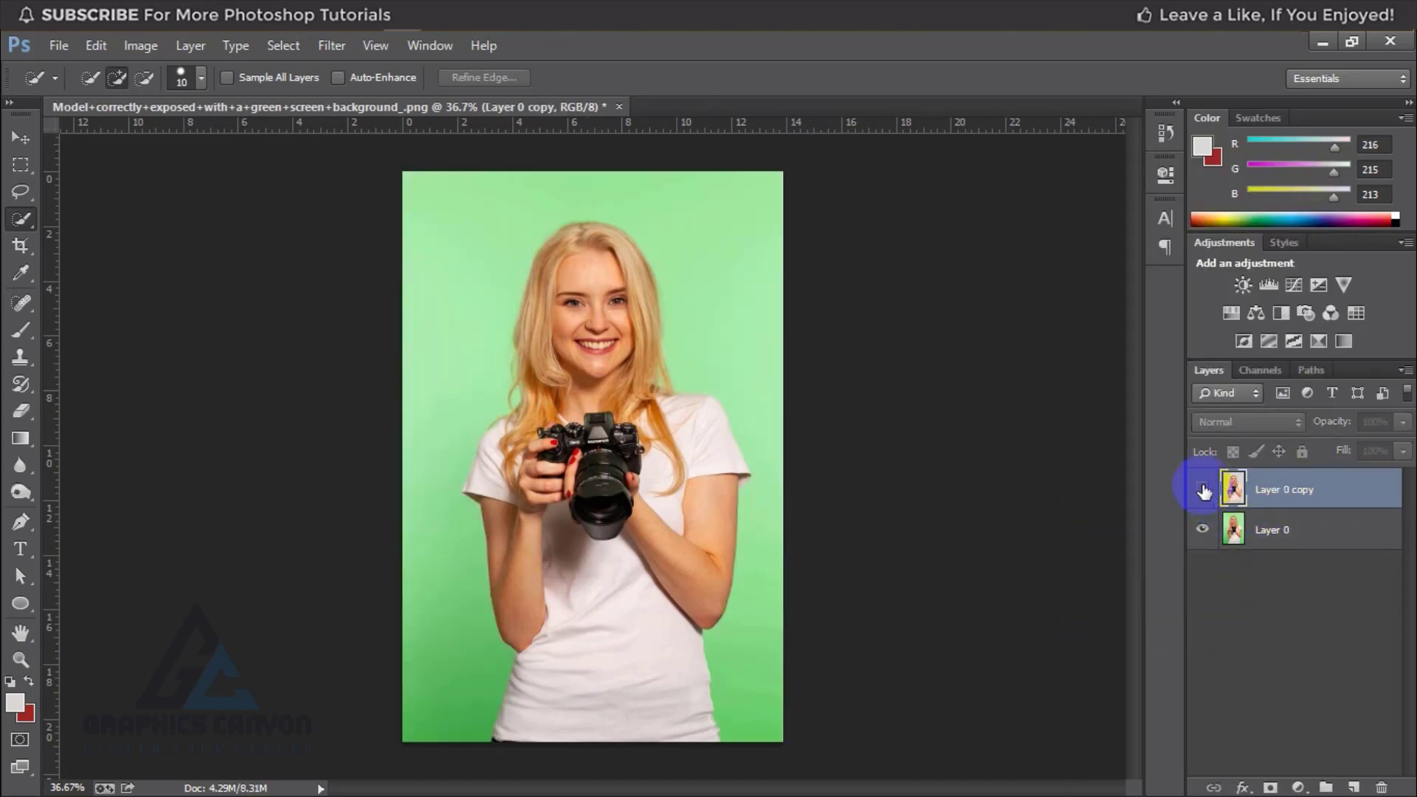
click(1202, 488)
click(1202, 489)
click(1202, 489)
click(1202, 489)
click(1202, 489)
click(1202, 488)
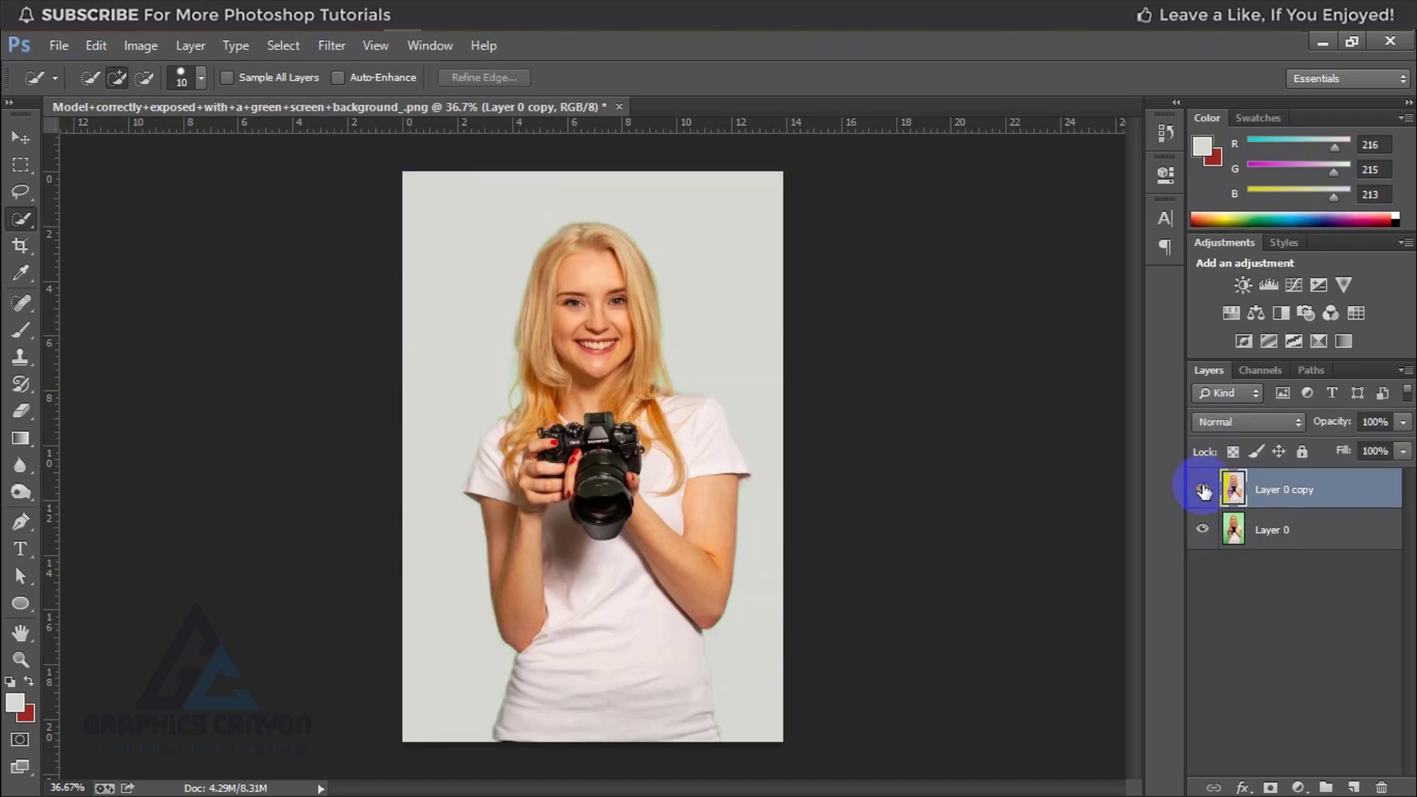
click(1202, 489)
click(1202, 488)
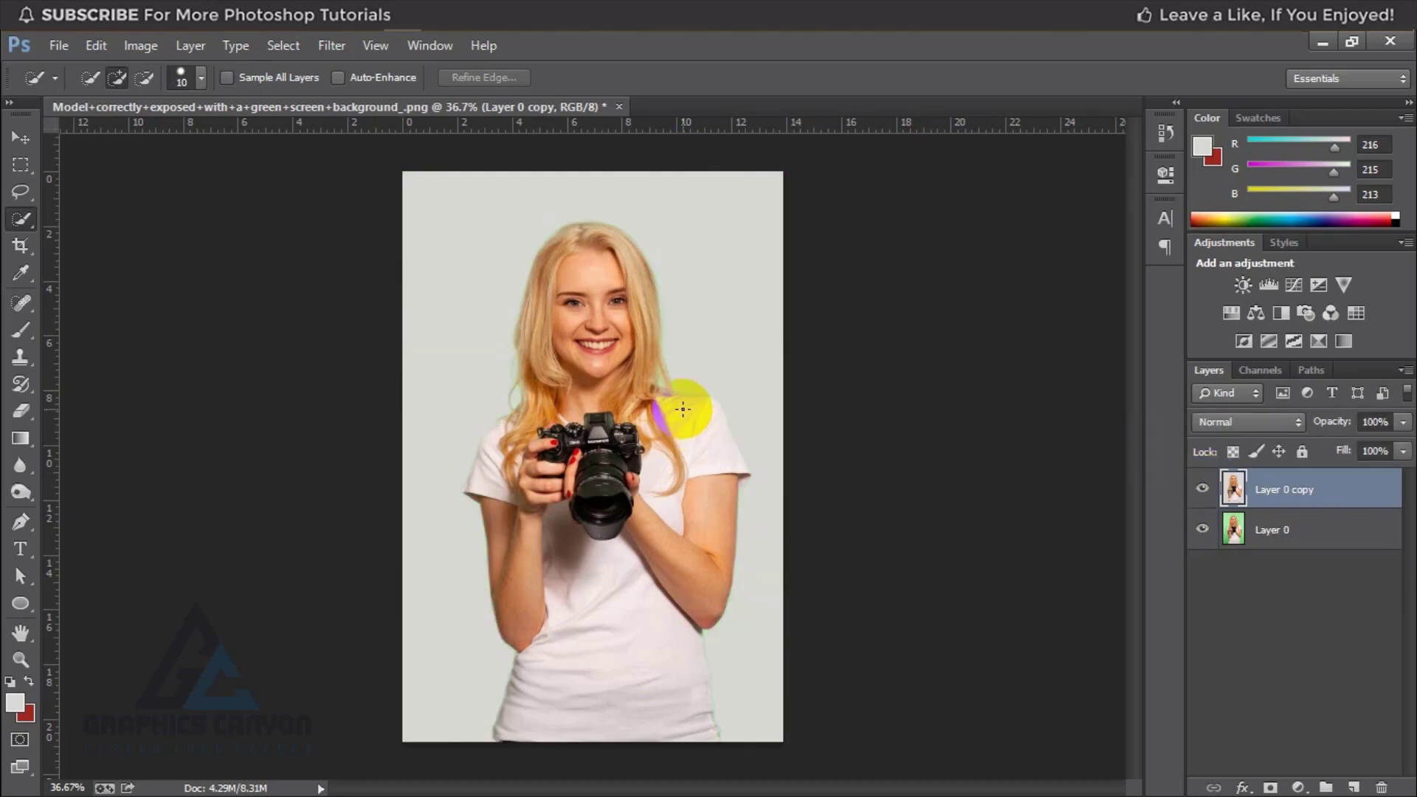